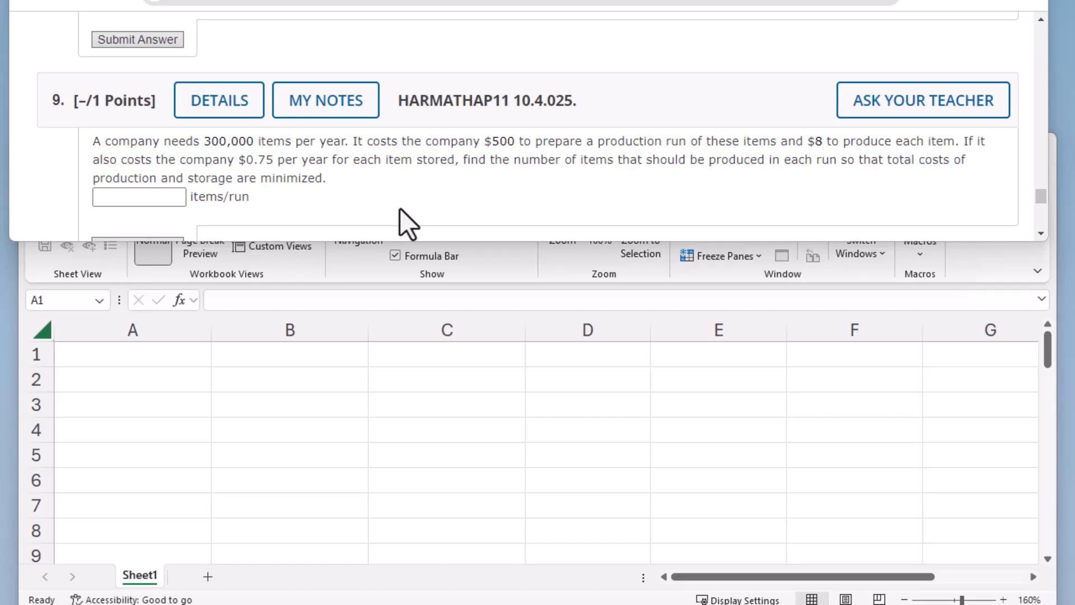
Step: In the Excel sheet, enter the heading "Units per Run" in A1 and the value 10,000 in A2
left_click(187, 373)
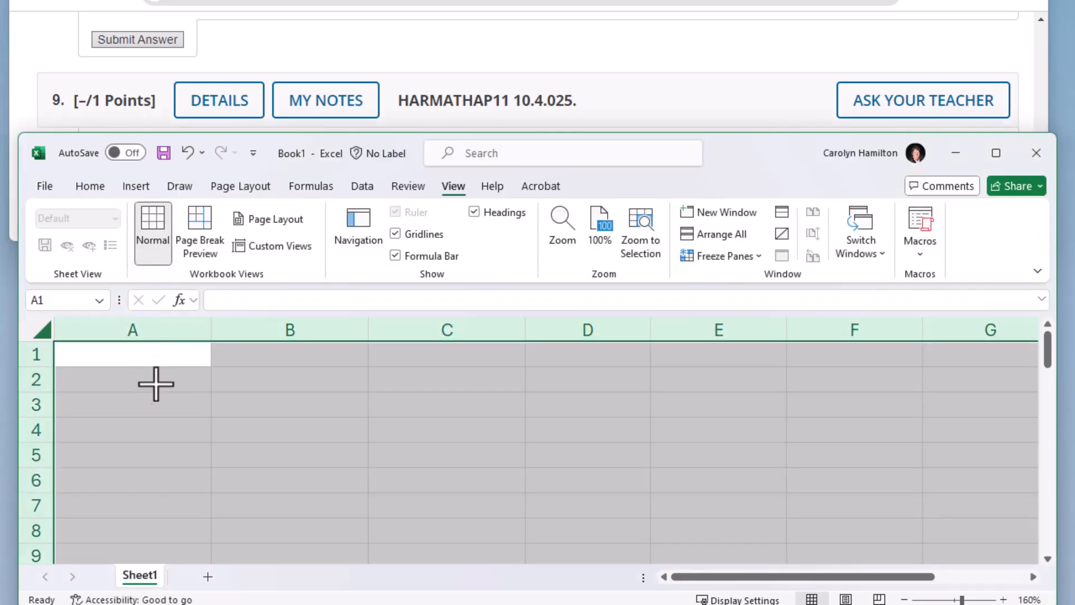
left_click(112, 352)
type("Uni")
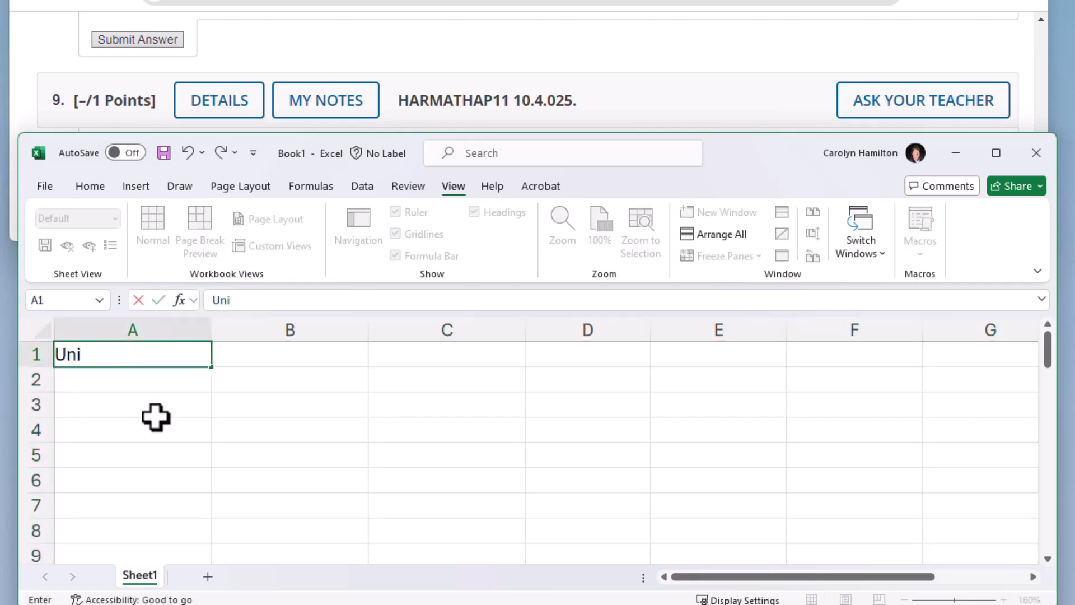
type("ts per Run")
key("Return")
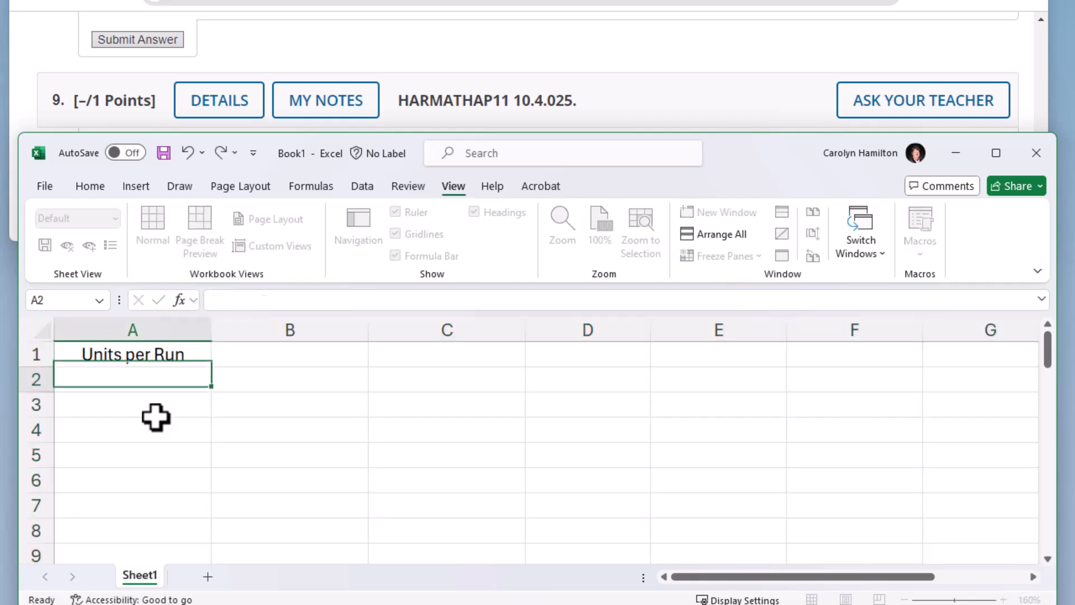
type("10,000")
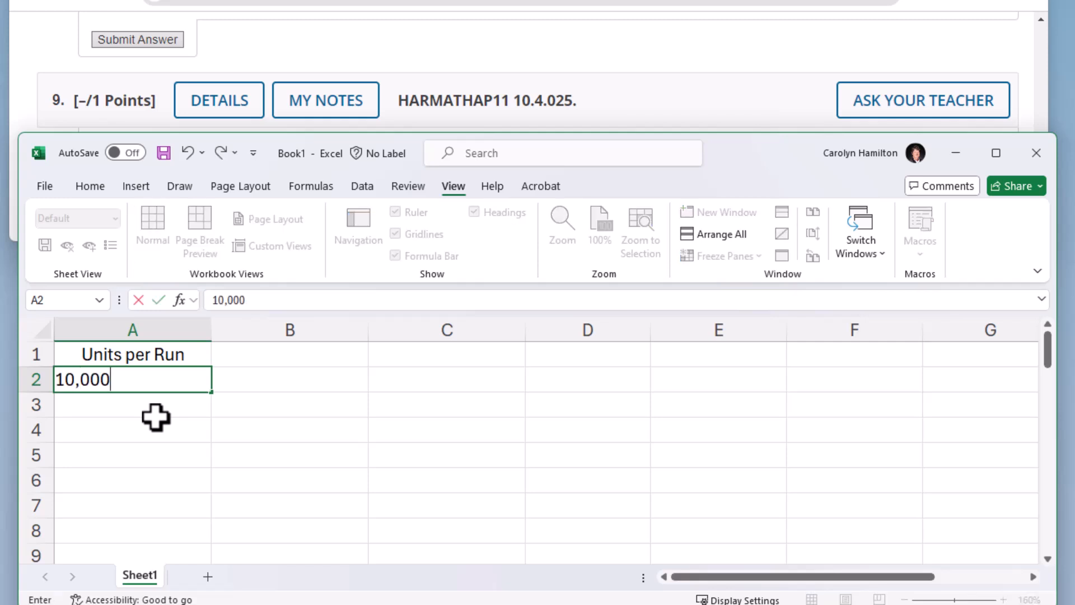
key("Tab")
Step: Enter the heading "# runs needed" in cell B1
key("Up")
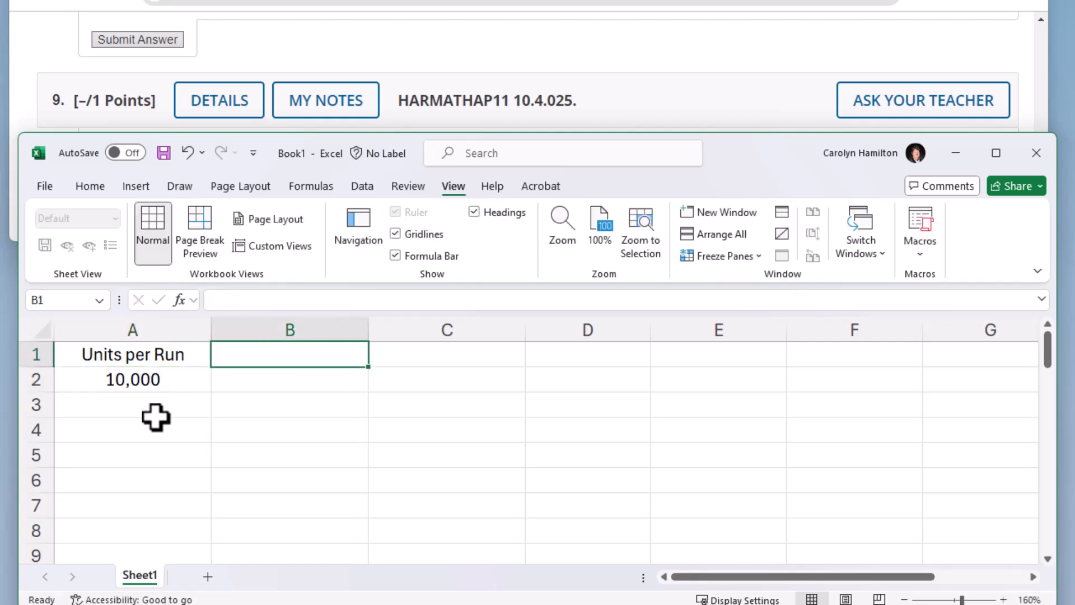
type("# runs needed")
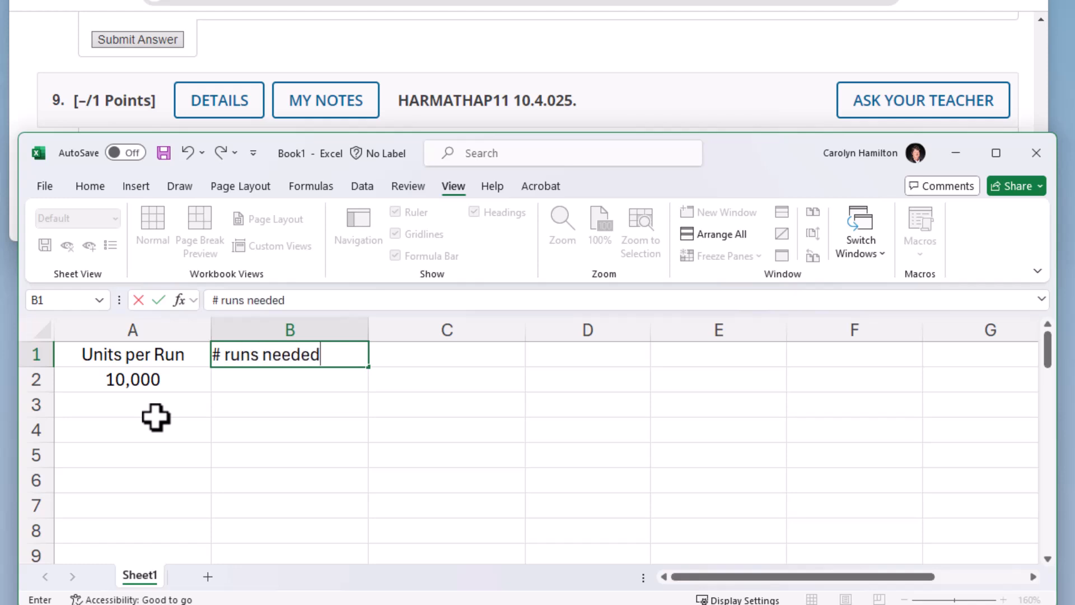
key("Return")
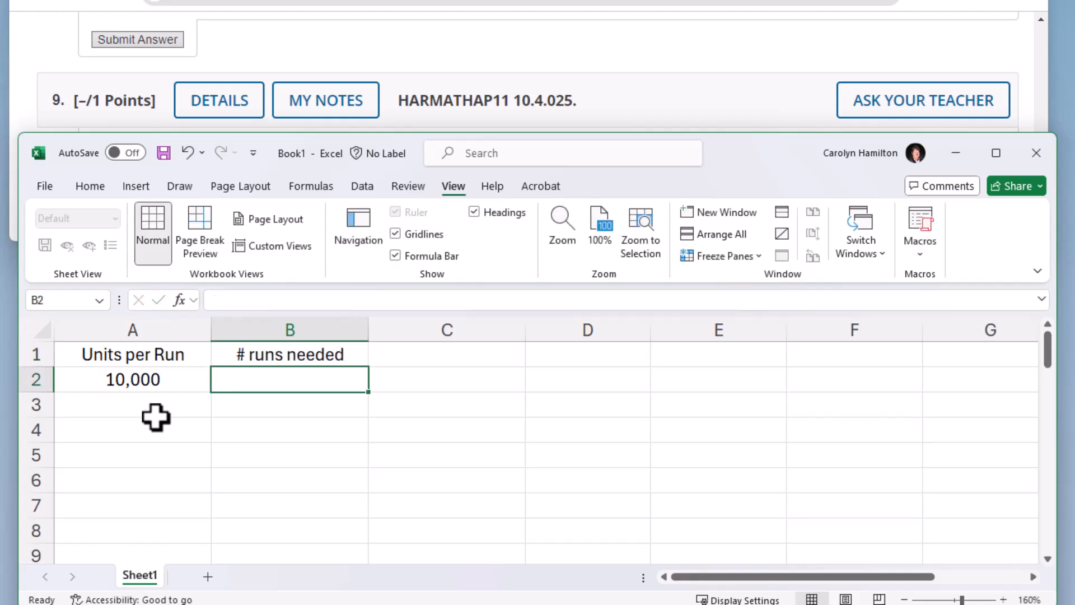
Step: Calculate the number of runs in B2 with the formula =300000/A2, using the yearly demand from the problem
type("=")
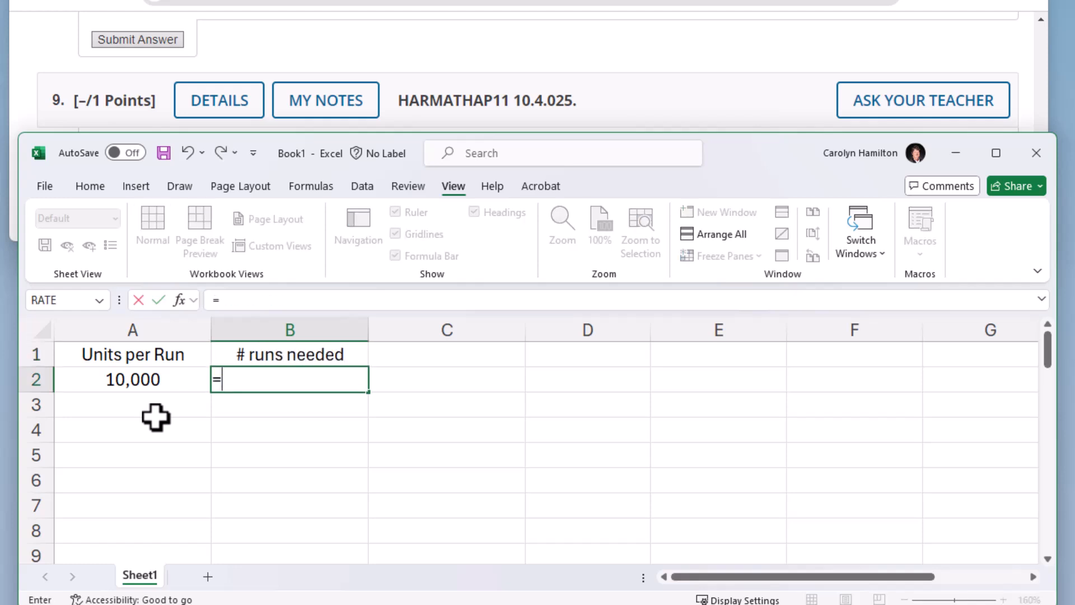
left_click(635, 71)
scroll(637, 71, "down", 2)
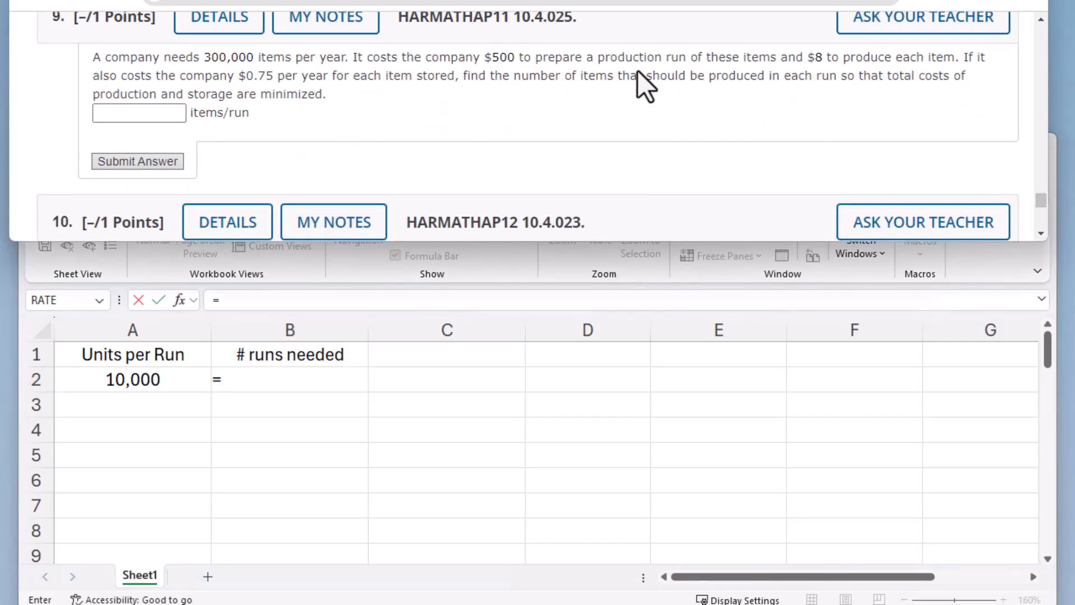
left_click(485, 404)
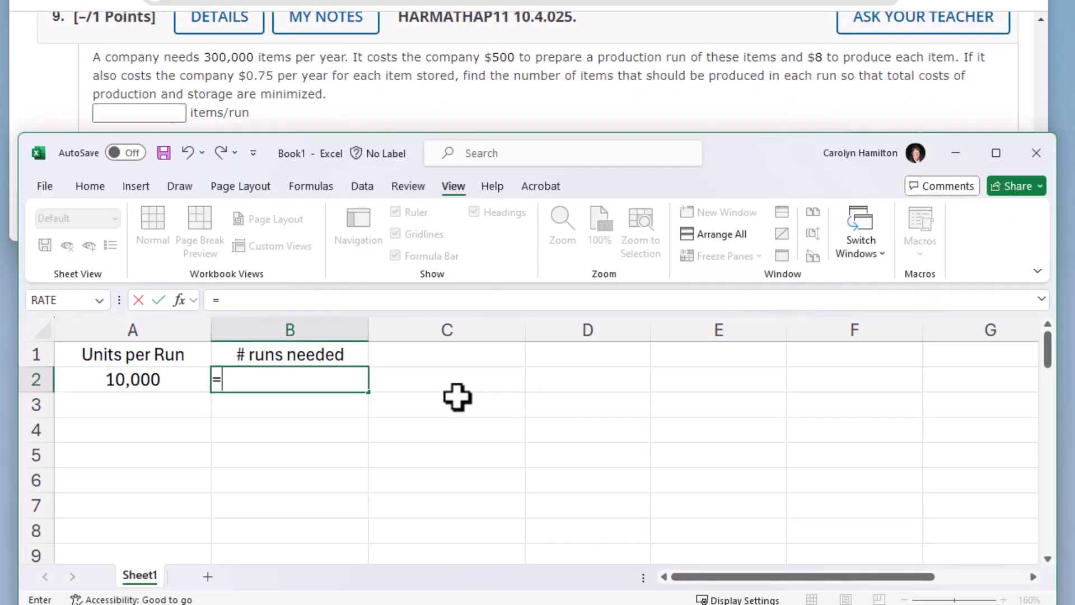
type("300000")
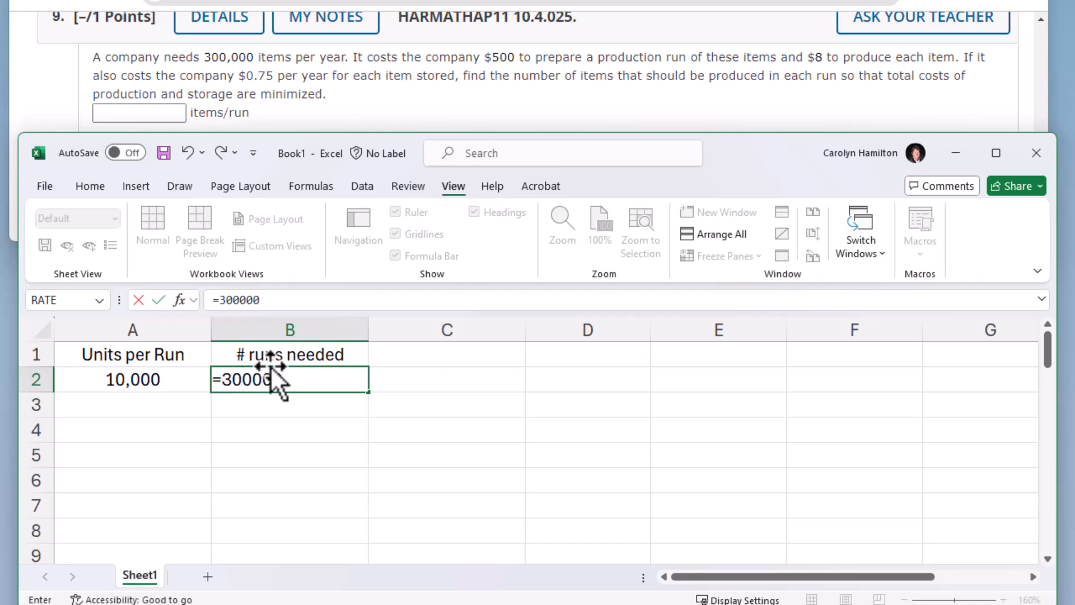
type("/")
left_click(139, 379)
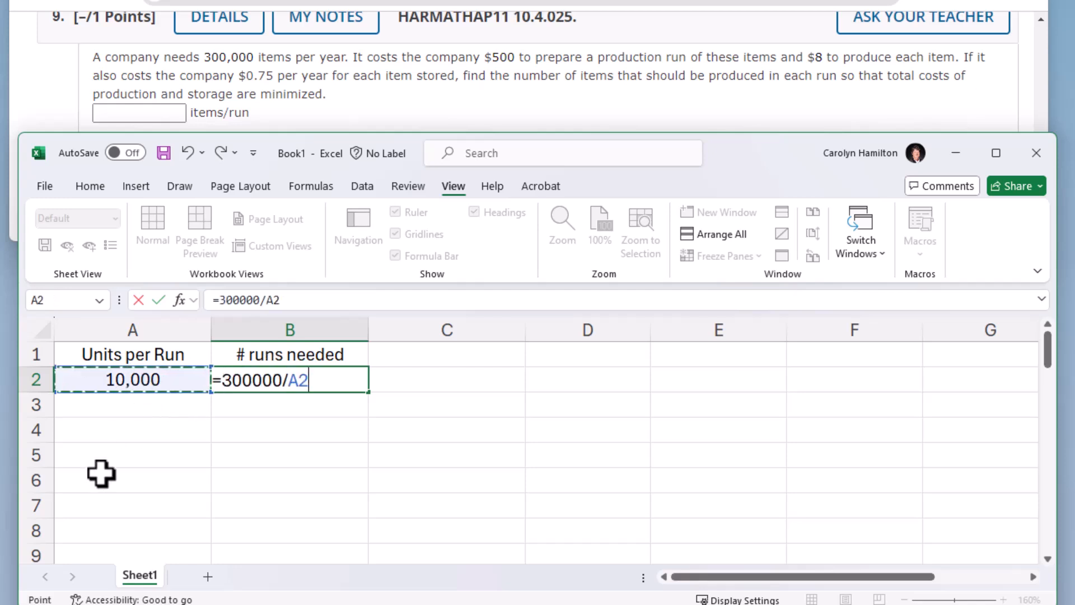
key("Tab")
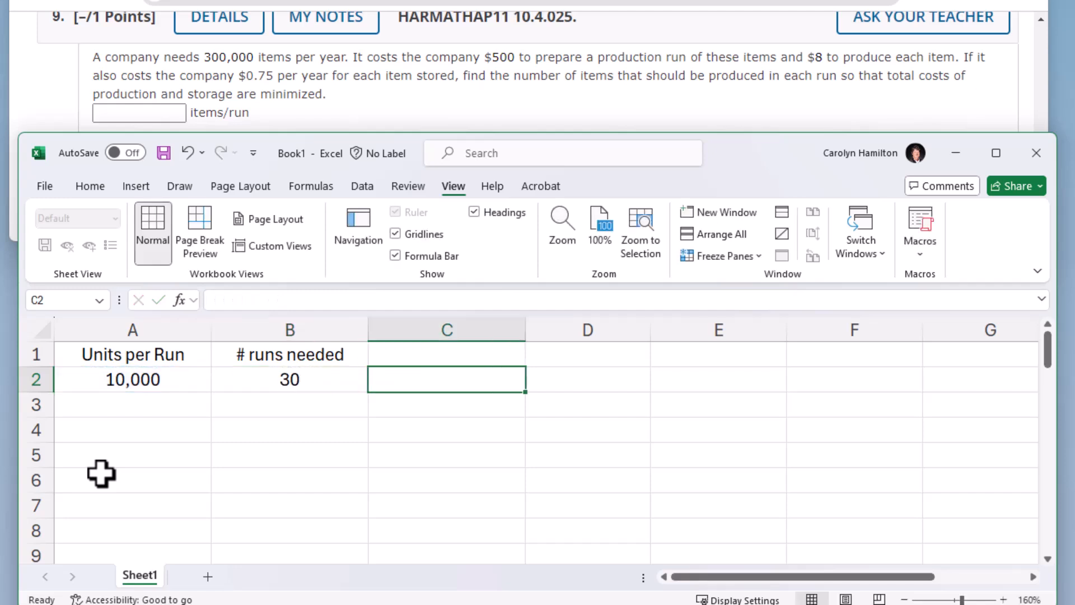
Step: Enter the heading "Prep Runs" in cell C1
key("Up")
type("Co")
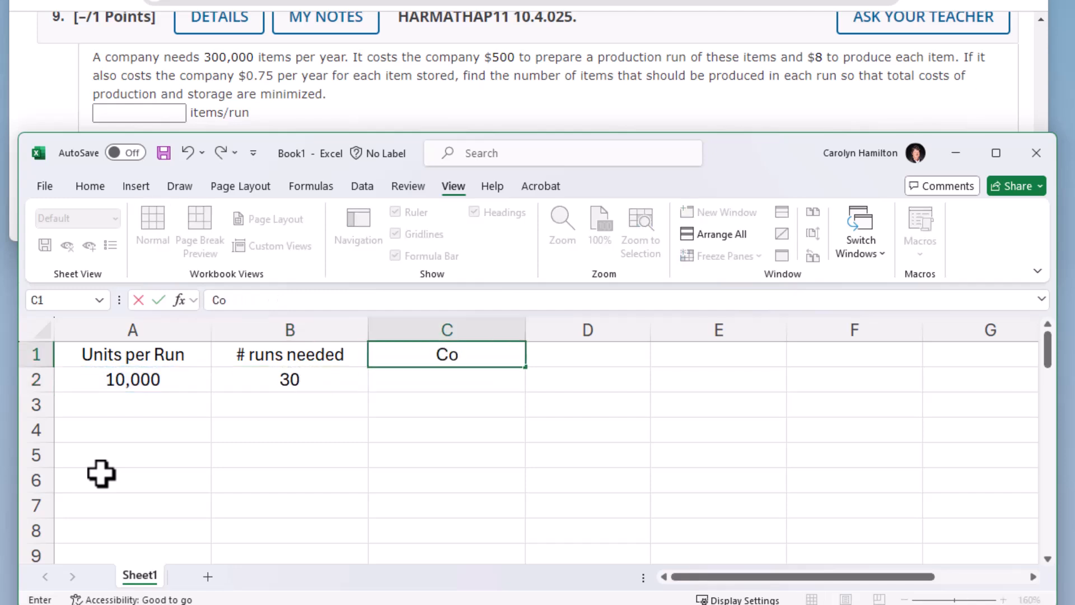
key("BackSpace")
key("BackSpace")
type("Prep Runs")
key("Return")
Step: Calculate the run preparation cost in C2 with the formula =500*B2
type("=")
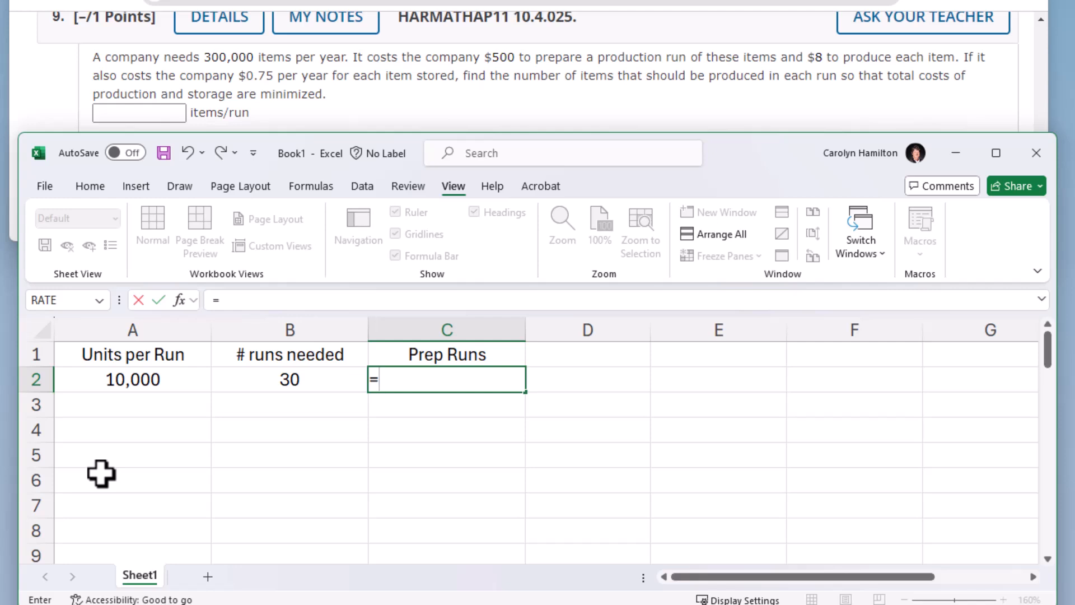
type("500*")
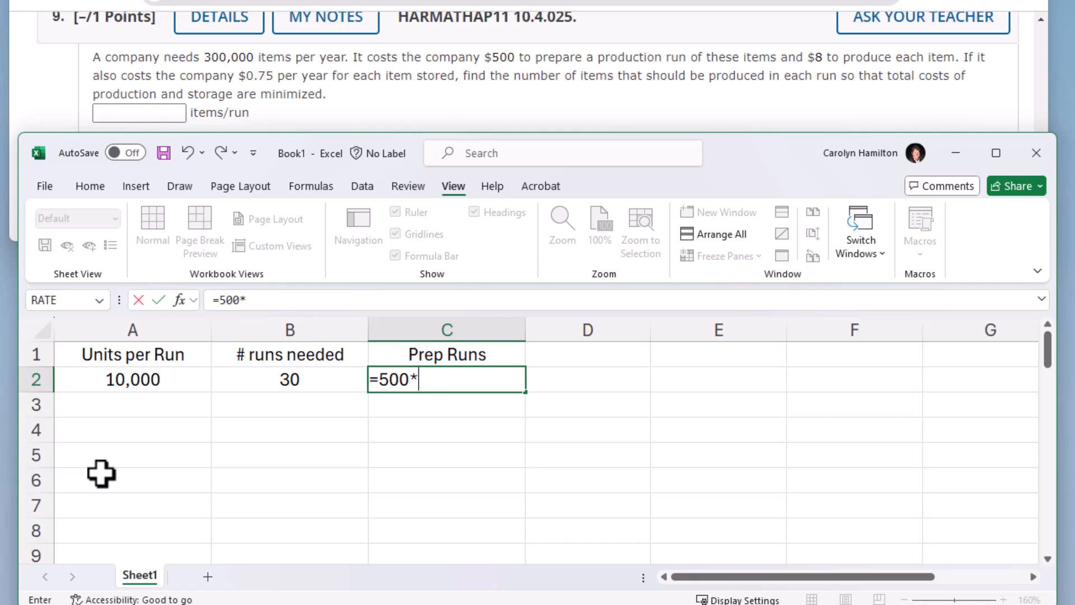
key("Left")
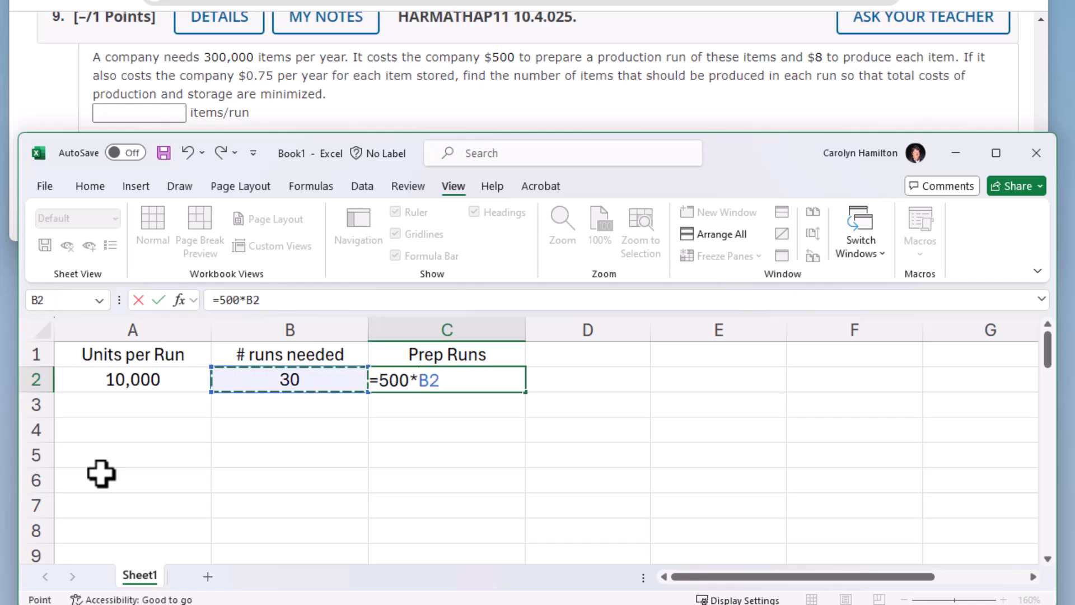
key("Tab")
Step: Enter the heading "Items Stored, on average" in cell D1
key("Up")
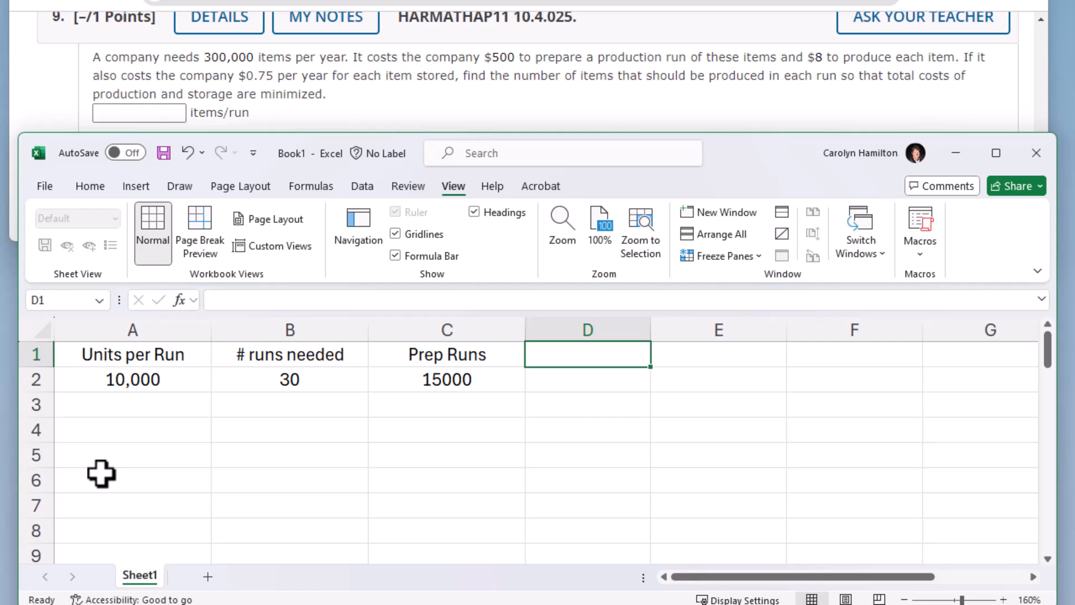
type("Items Stor")
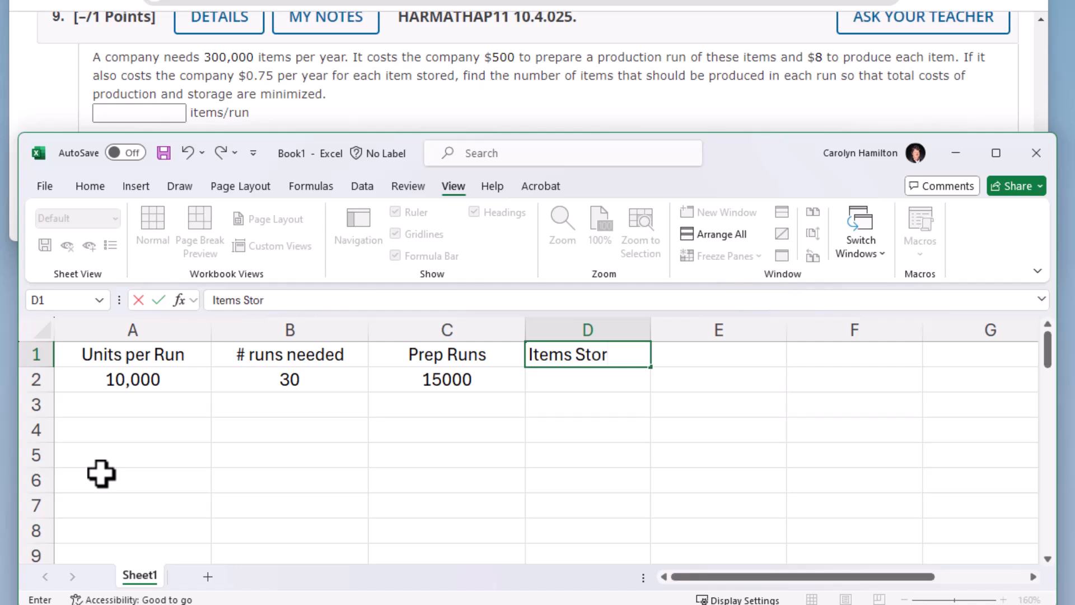
type("ed, on")
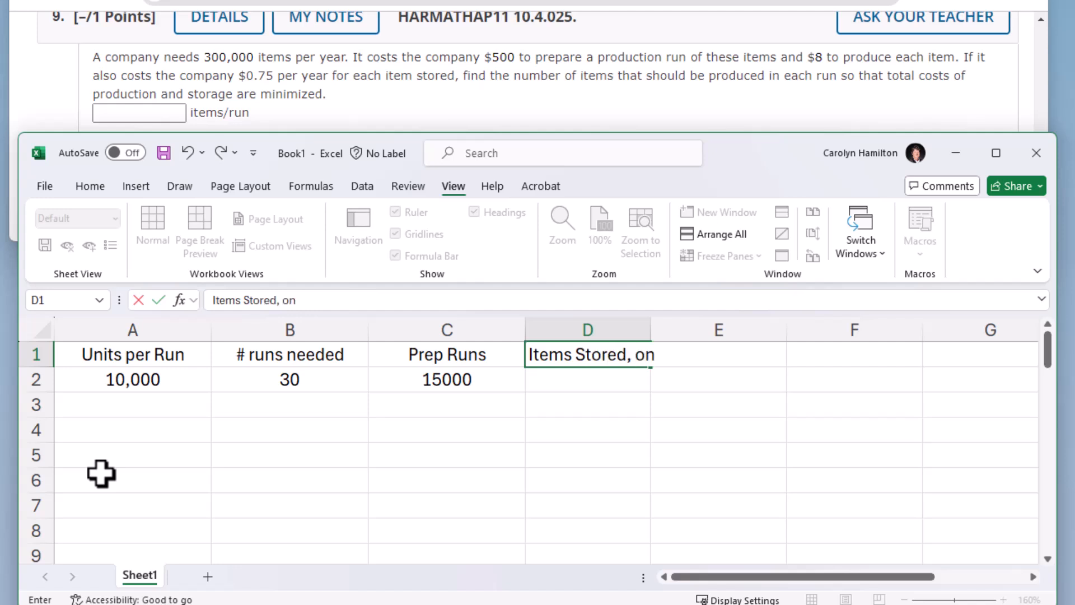
type(" average")
key("Return")
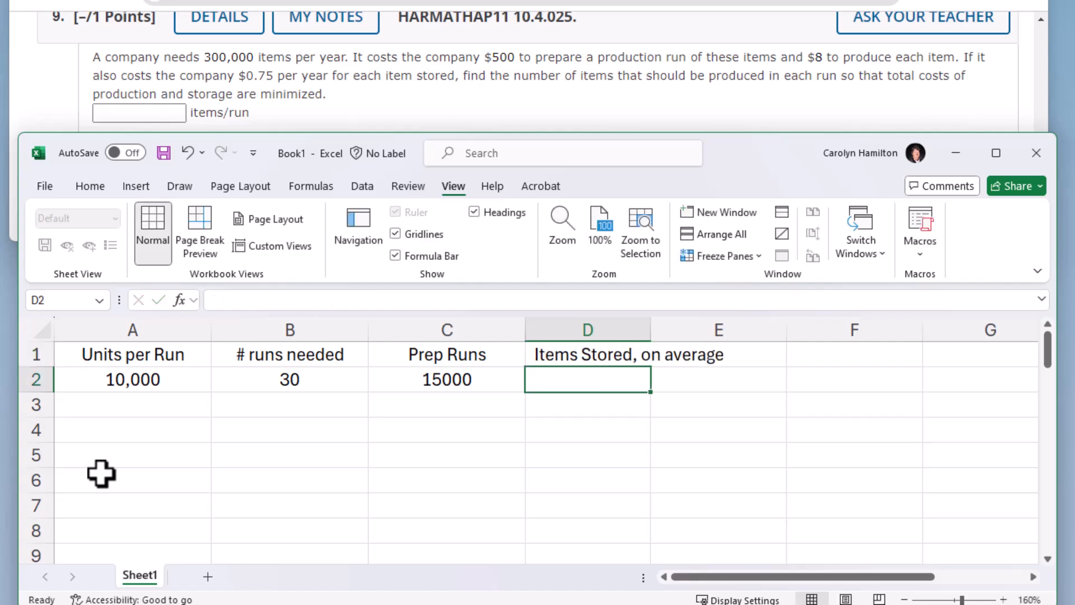
Step: Calculate the average number of stored items in D2 with the formula =A2/2
type("=")
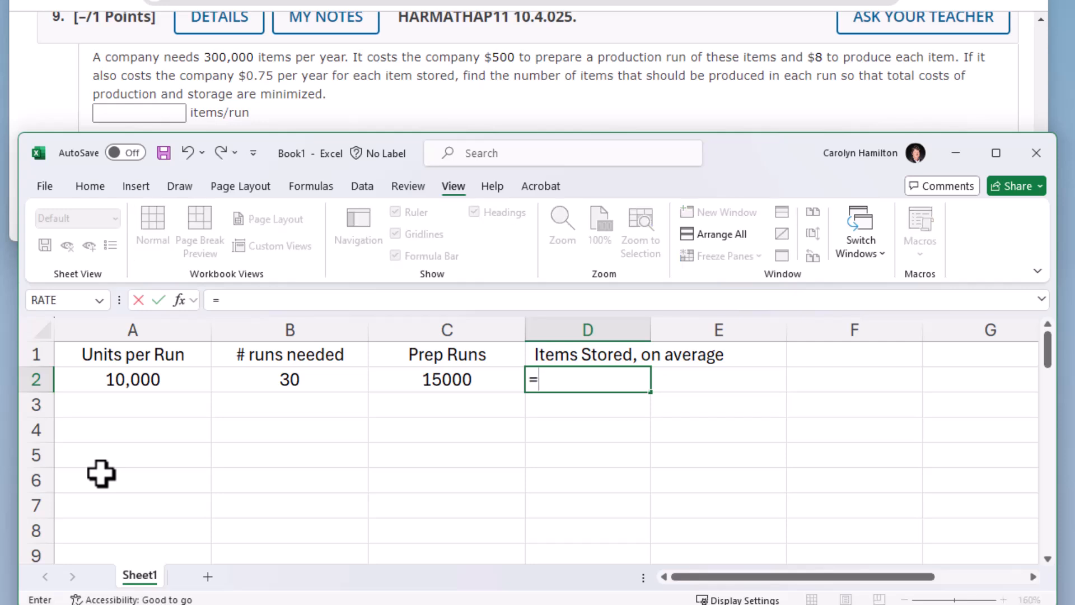
key("Left")
key("Left")
key("Left")
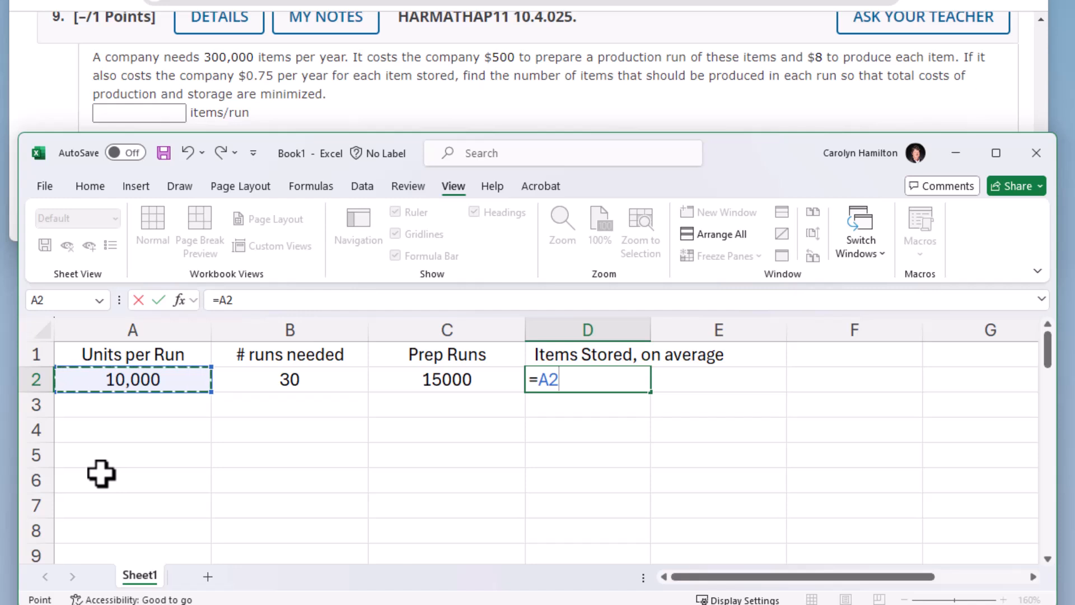
type("/2")
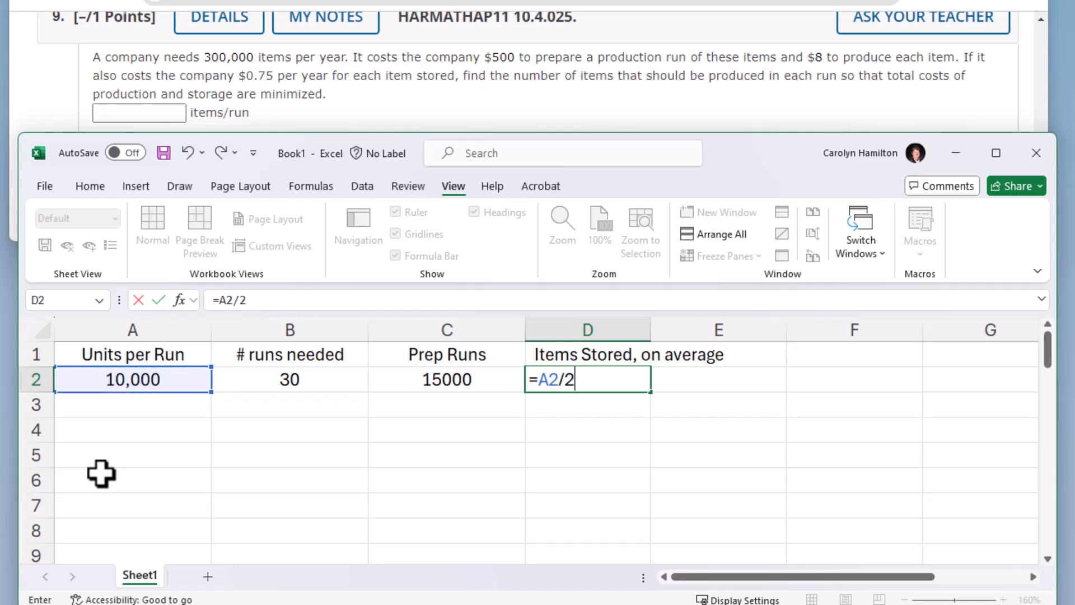
key("Tab")
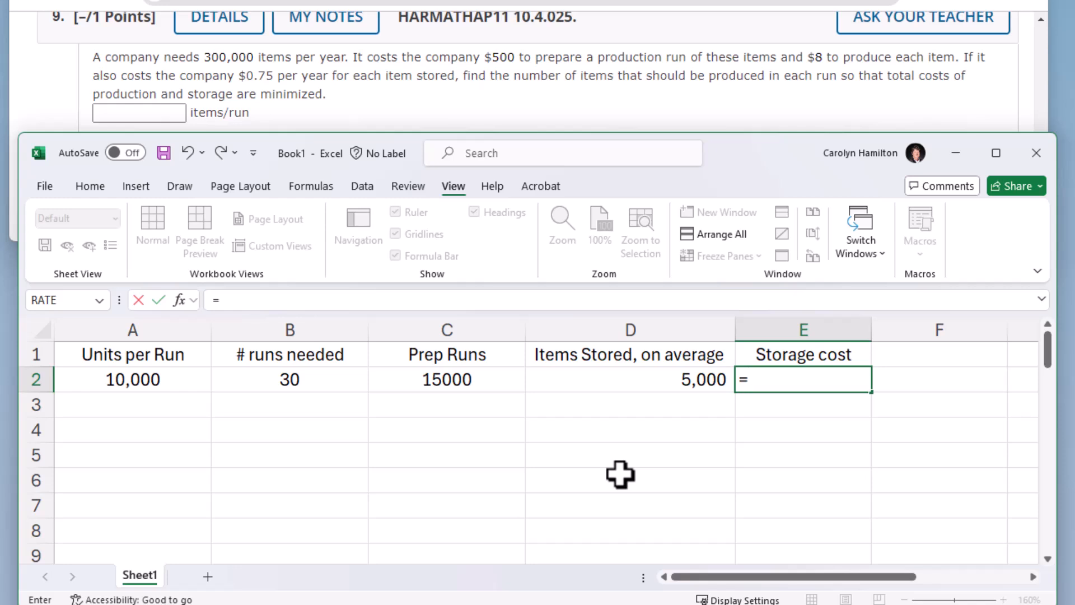
Step: Complete the storage cost formula in E2 as =.75*D2
type(".75*")
key("Left")
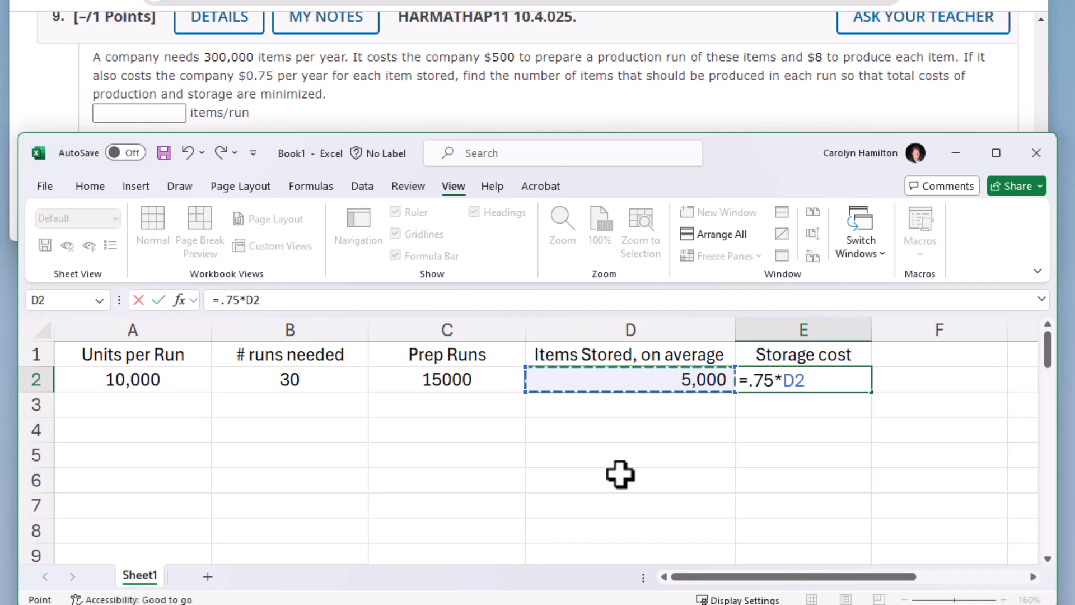
key("Tab")
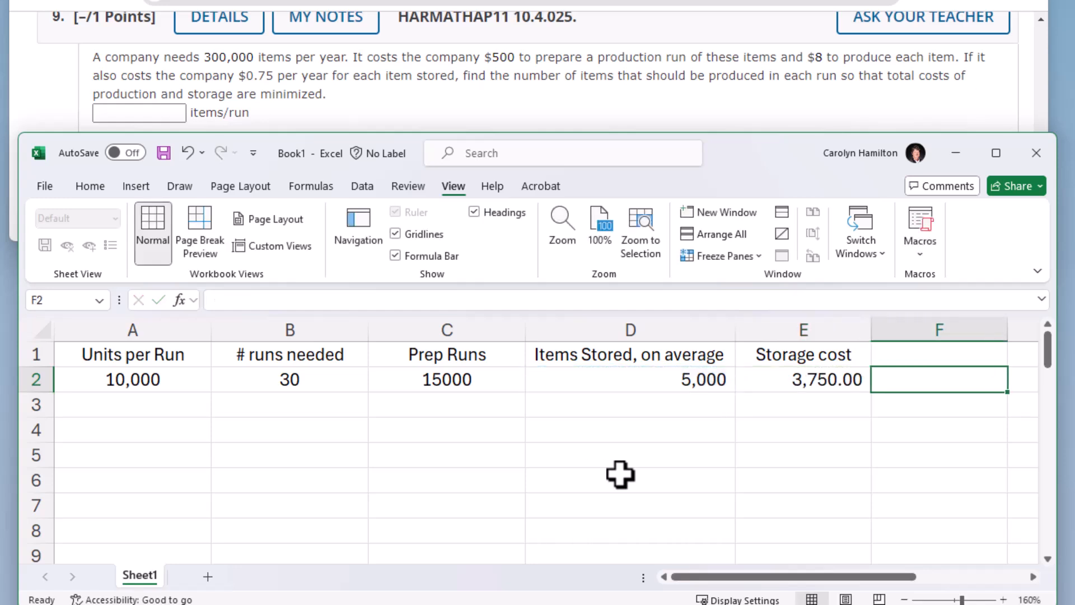
Step: Add the heading "Materials Cost" in F1 and the formula =8*300000 in F2
key("Up")
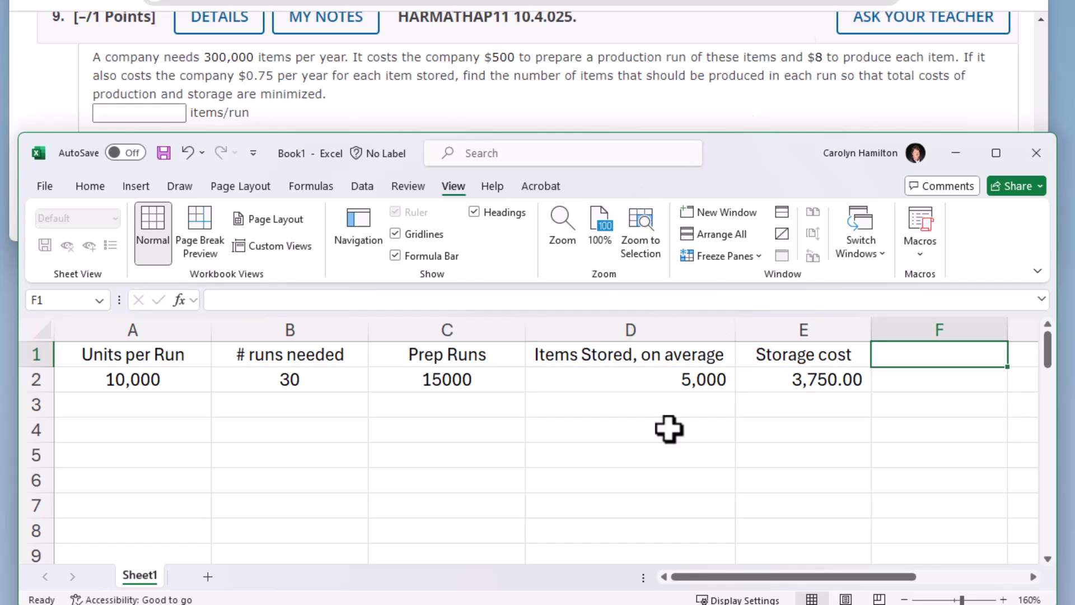
type("Materia")
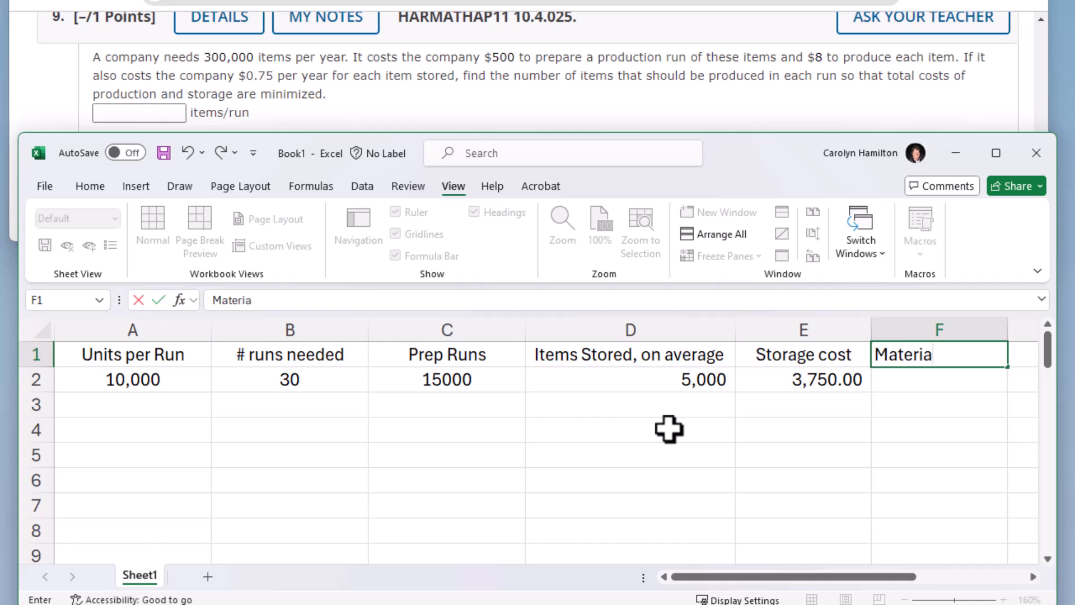
type("ls Cost")
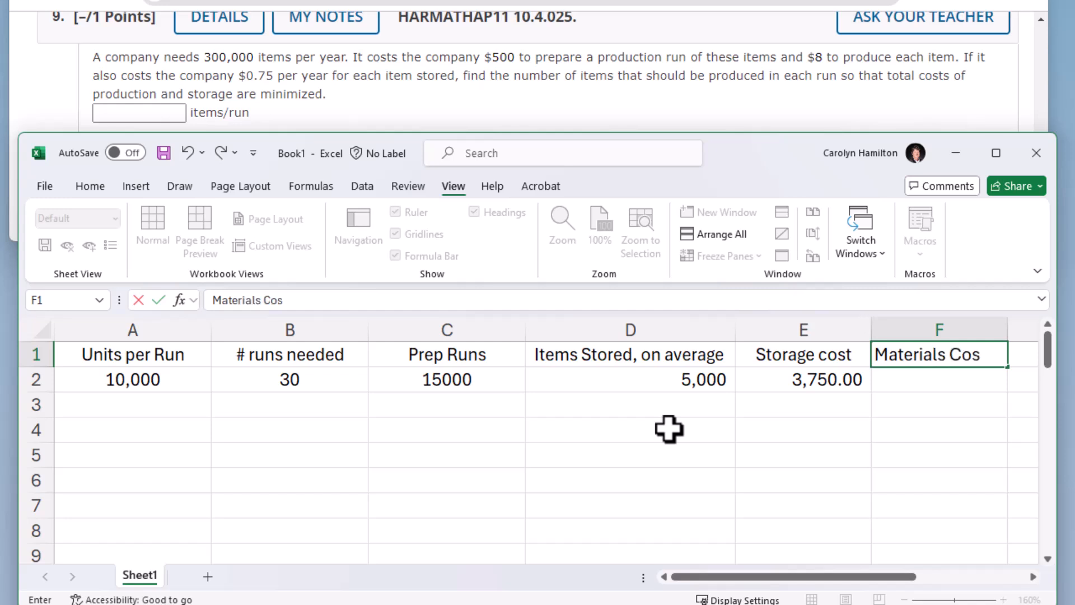
key("Return")
type("=8*")
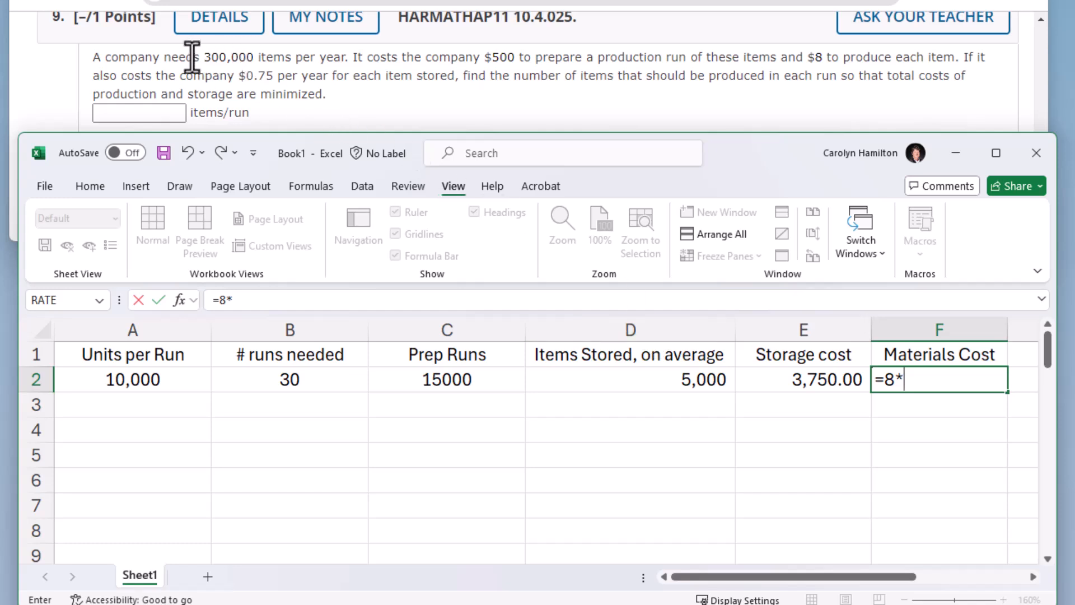
type("300000")
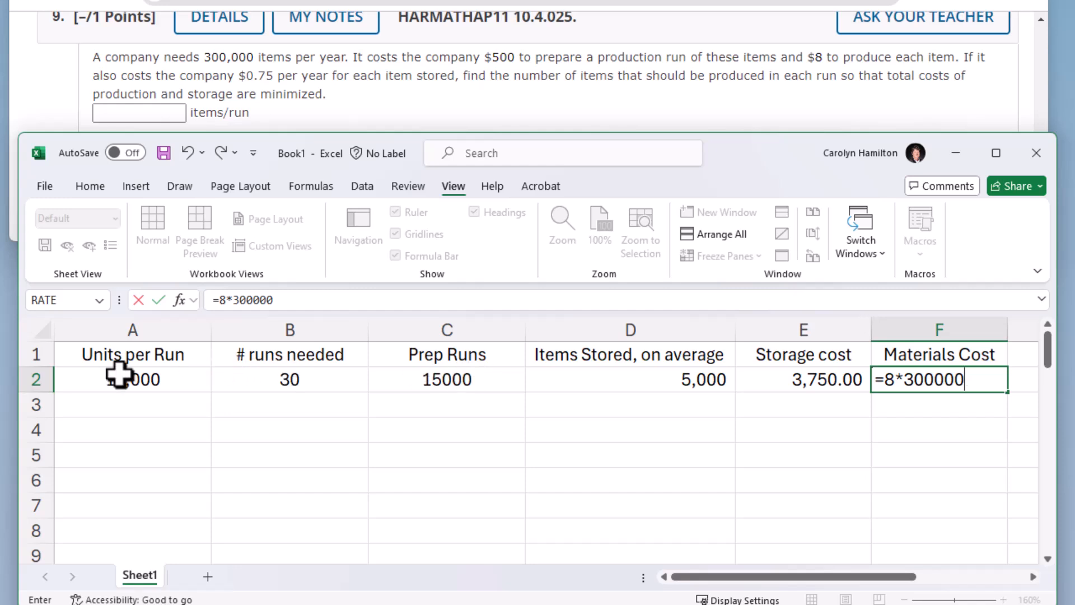
key("Return")
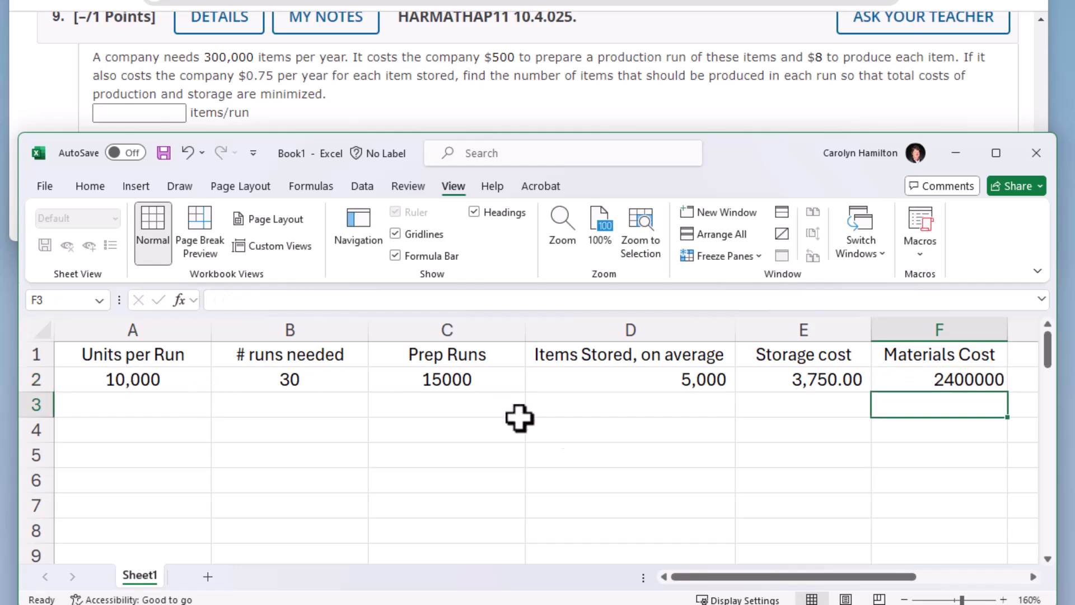
Step: Clear the Materials Cost heading and its formula from column F
left_click_drag(935, 354, 941, 405)
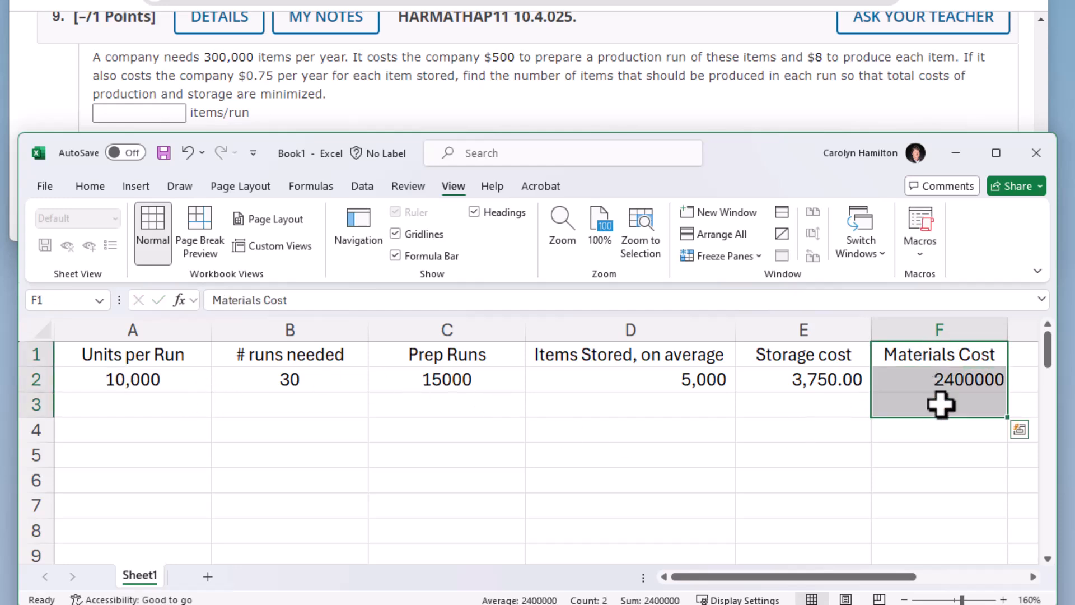
key("Delete")
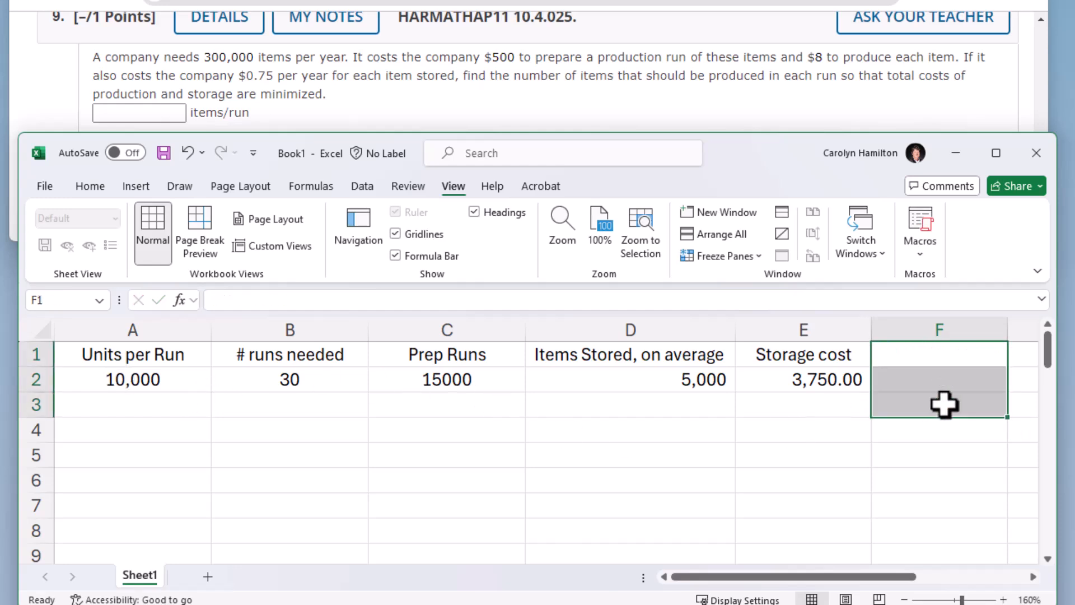
Step: Add the heading "Total Cost" in F1 and sum storage and prep costs in F2 with the formula =E2+C2
left_click(892, 355)
type("Total Cost")
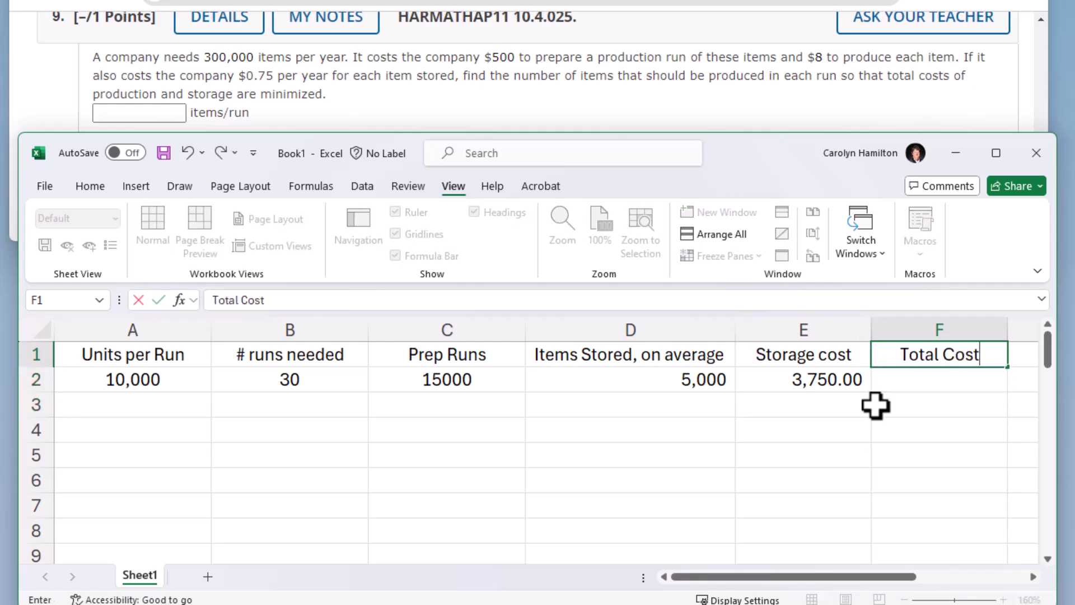
key("Return")
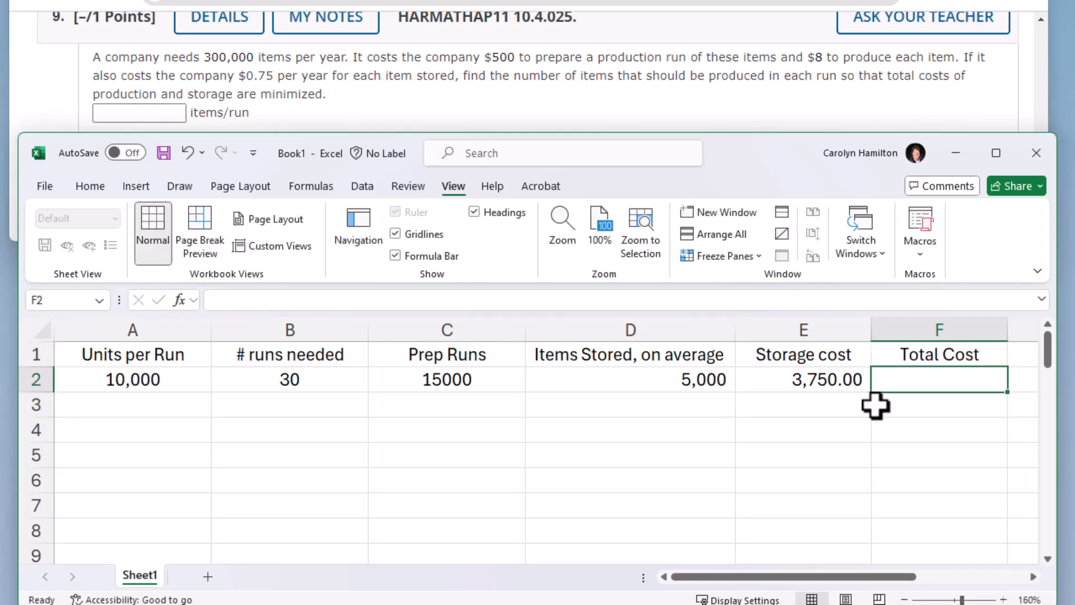
type("=")
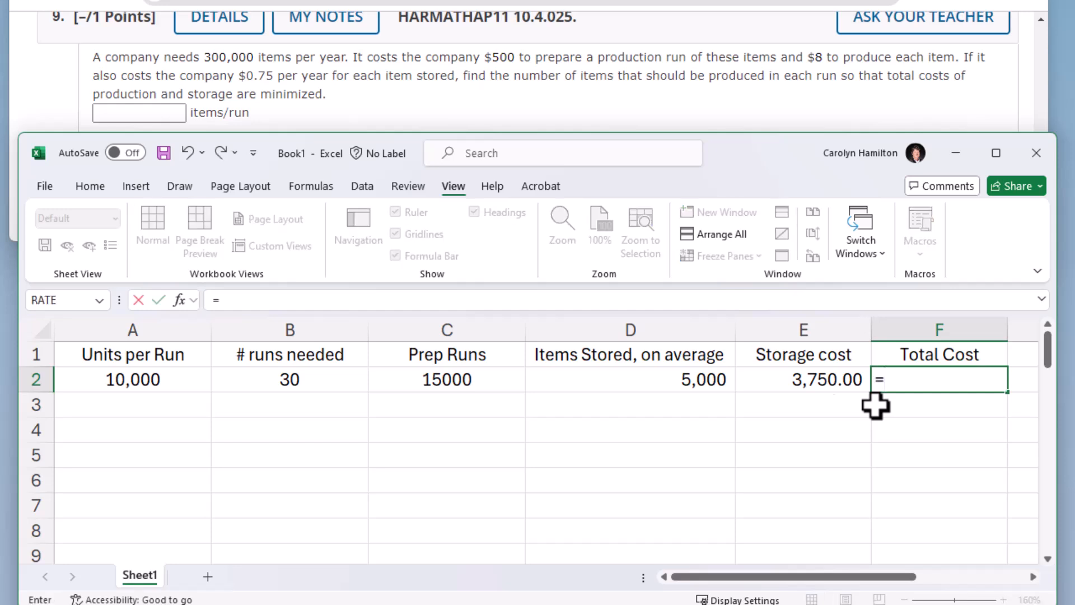
left_click(783, 383)
type("+")
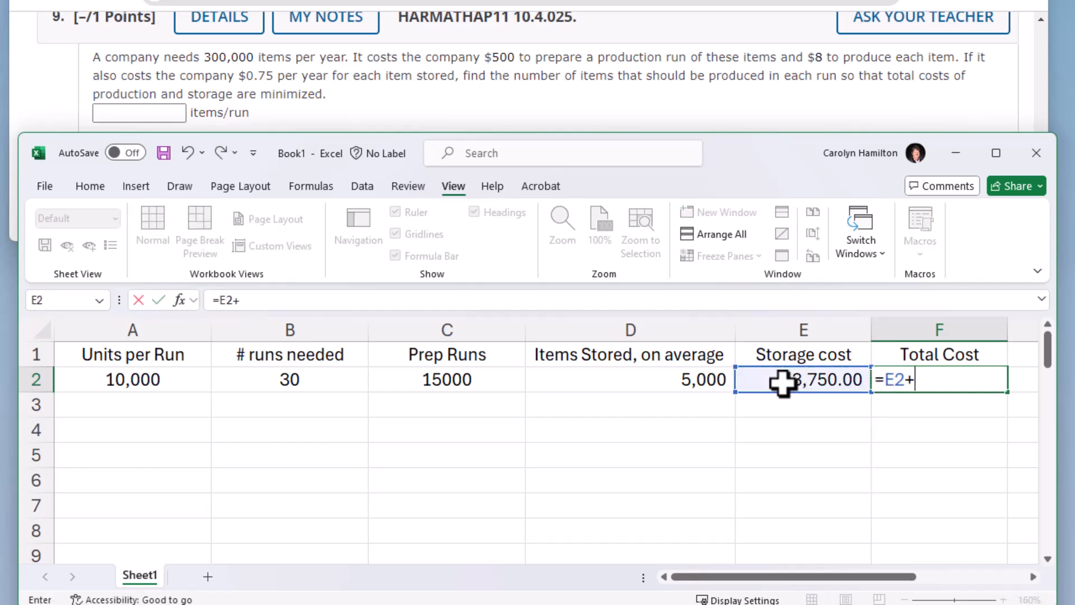
left_click(451, 383)
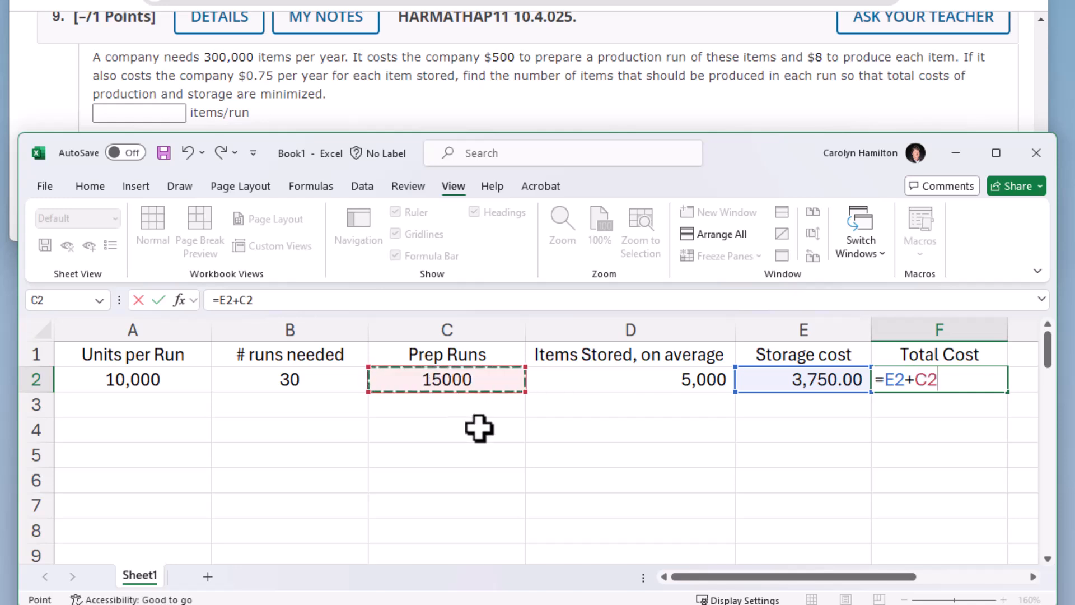
key("Return")
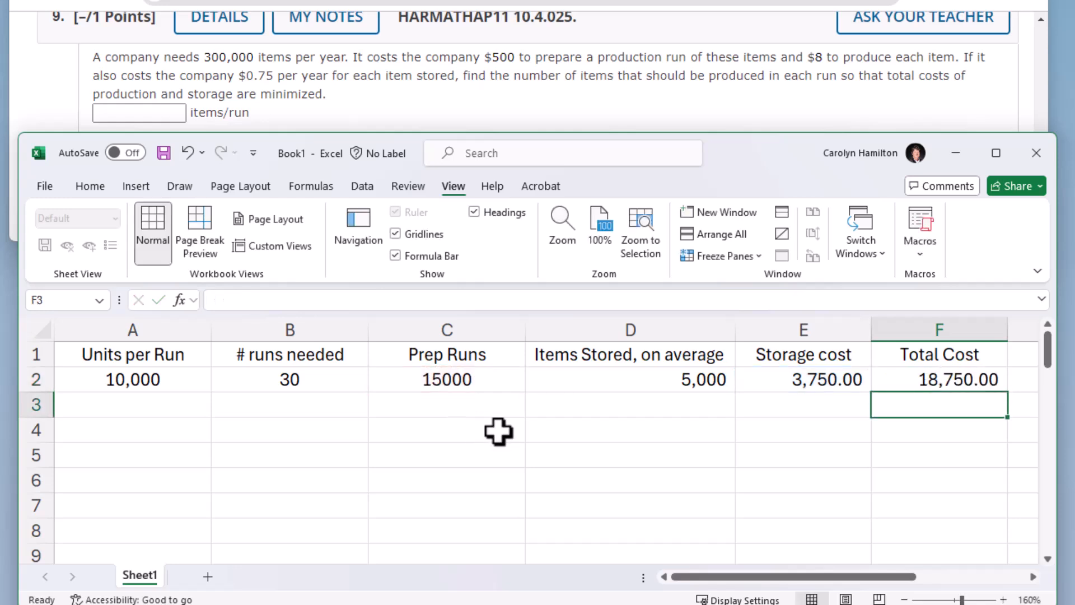
Step: Change the heading in C1 to "Cost Prep Runs"
left_click(397, 358)
double_click(398, 357)
type("Cost")
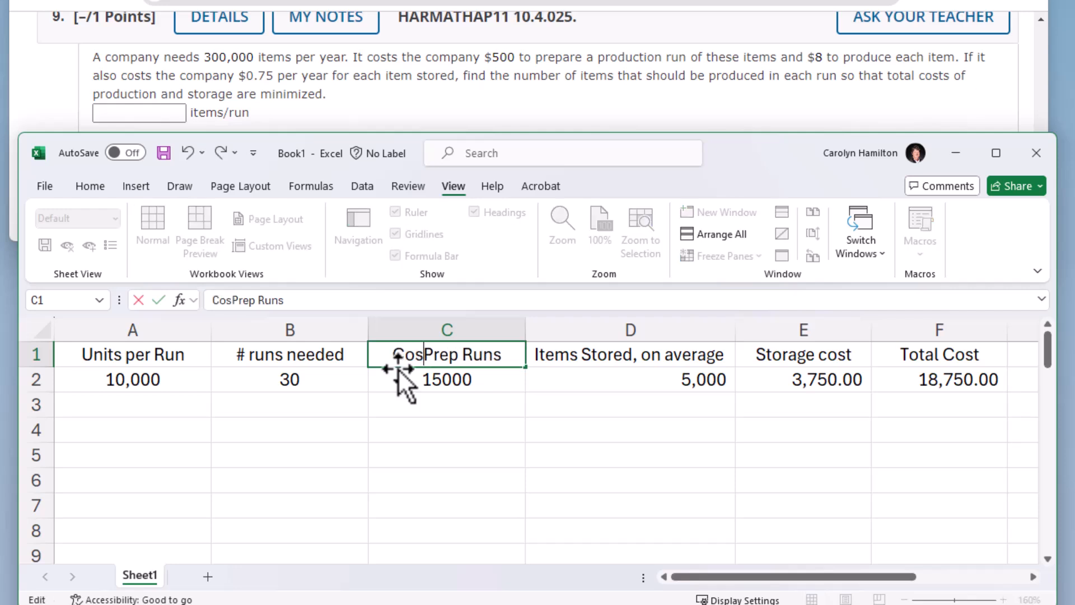
key("Return")
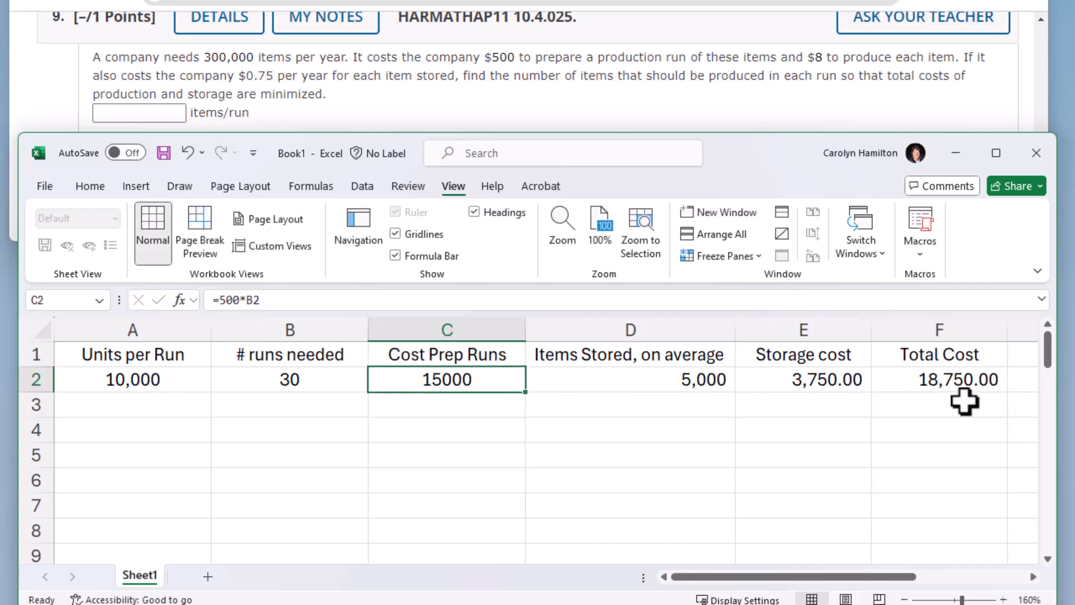
left_click(948, 379)
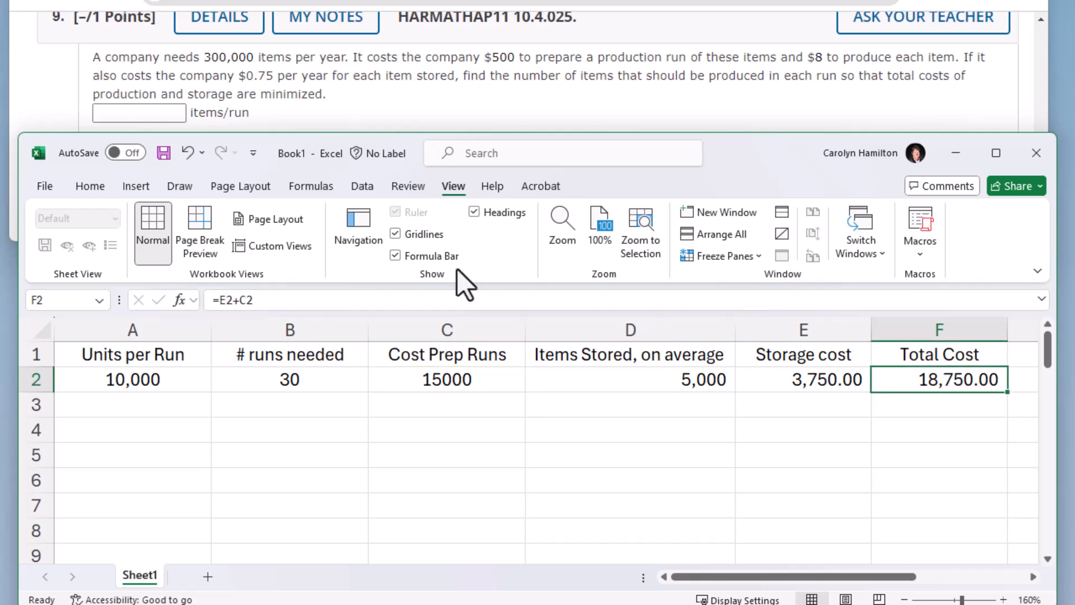
Step: Enter 20,000 units per run in A3 and fill the formulas from B2:F2 down to row 3
left_click(159, 381)
left_click(132, 407)
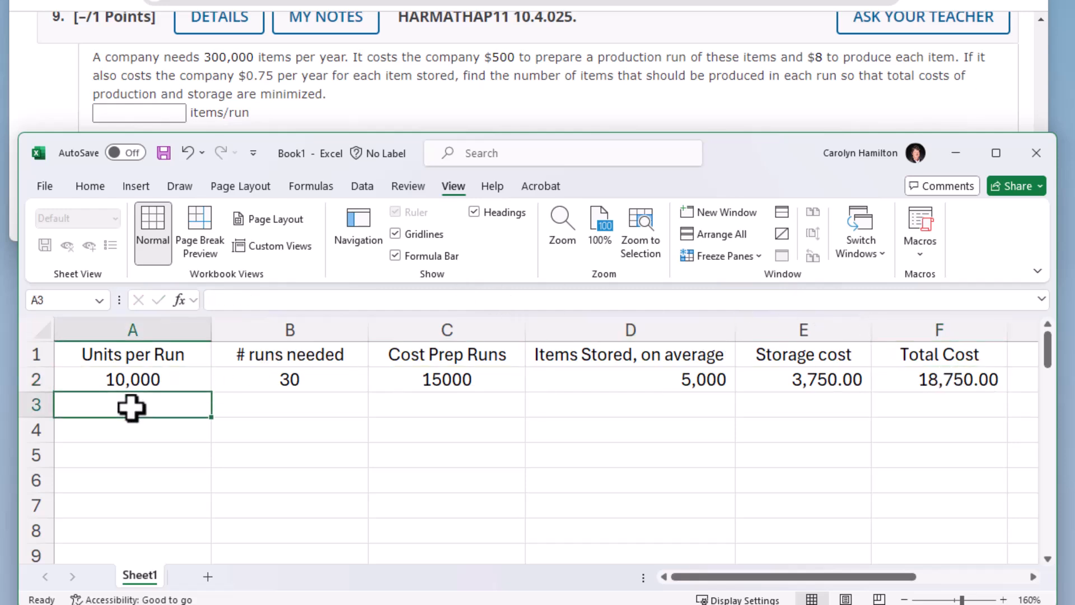
type("20,000")
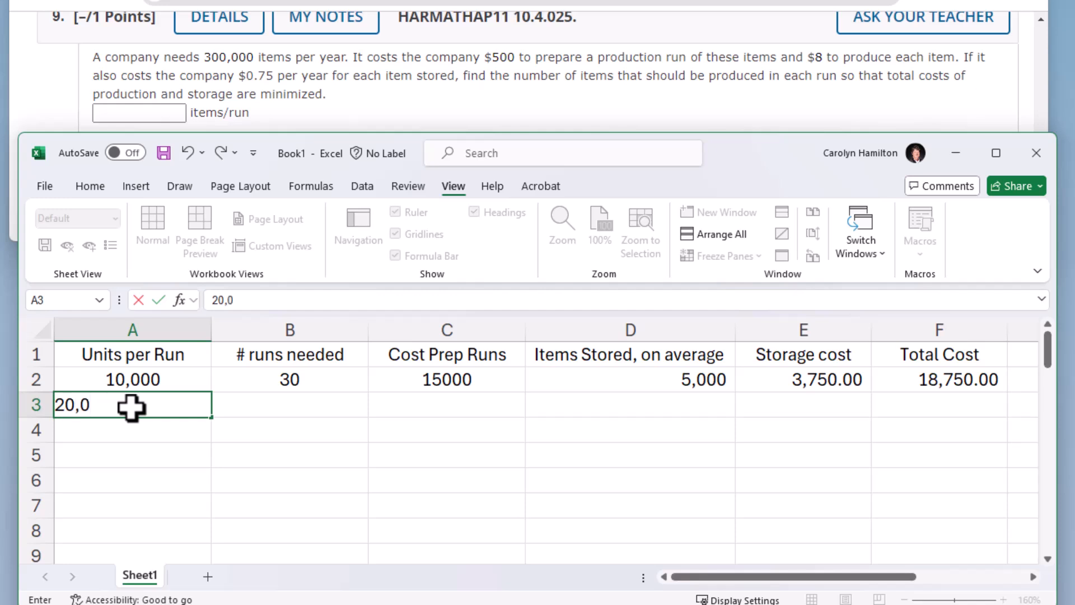
key("Tab")
left_click_drag(269, 380, 1005, 421)
left_click(302, 409)
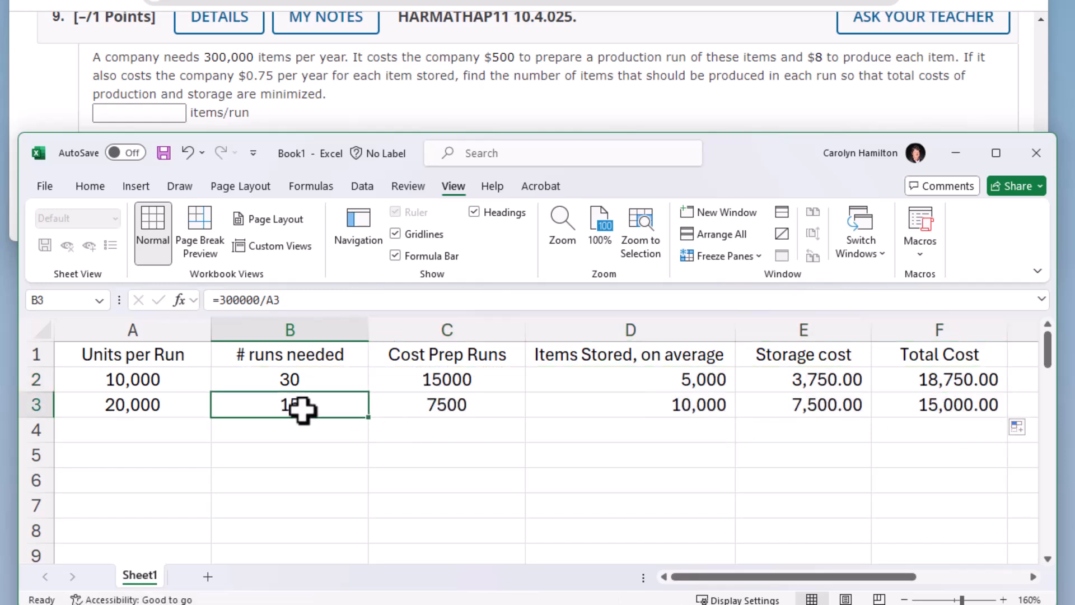
left_click(451, 409)
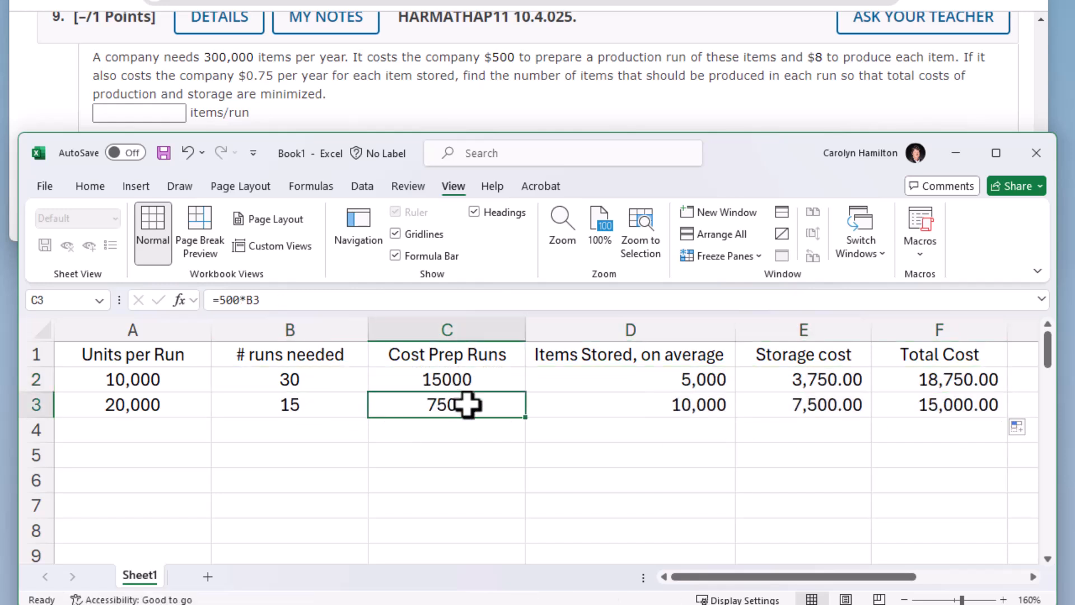
left_click(697, 412)
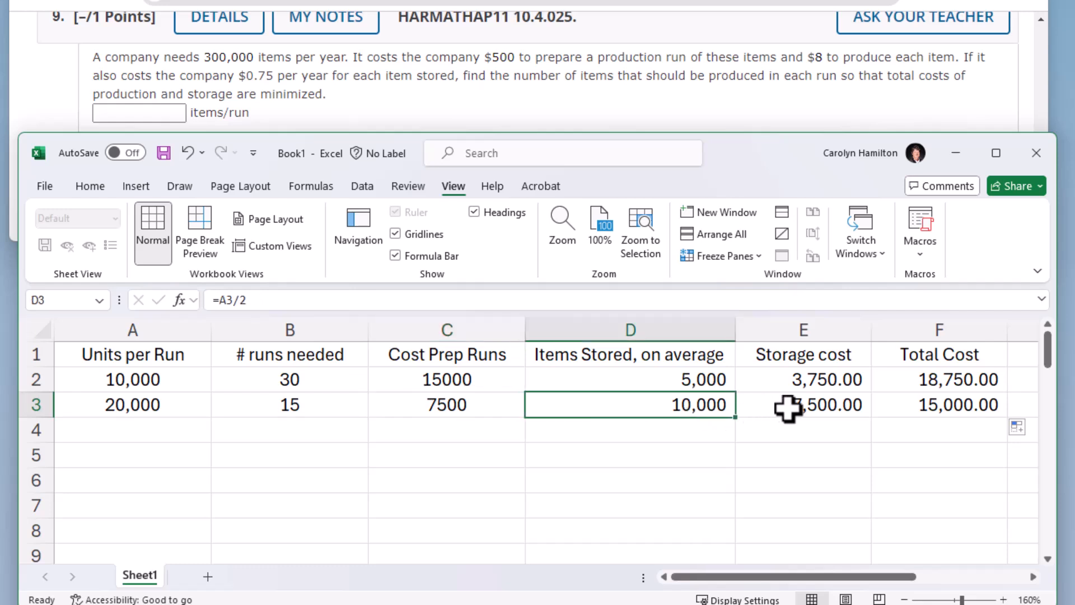
left_click(792, 409)
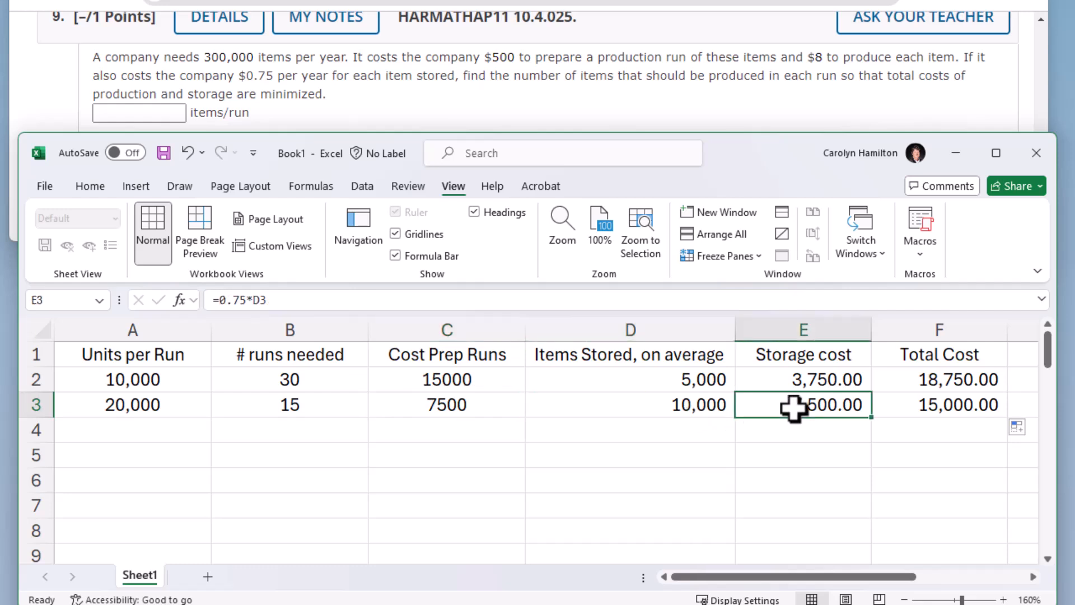
left_click(942, 409)
Step: Extend the Units per Run series in column A to 60,000 and fill the B3:F3 formulas down to row 7
left_click_drag(196, 379, 206, 505)
left_click_drag(300, 409, 893, 403)
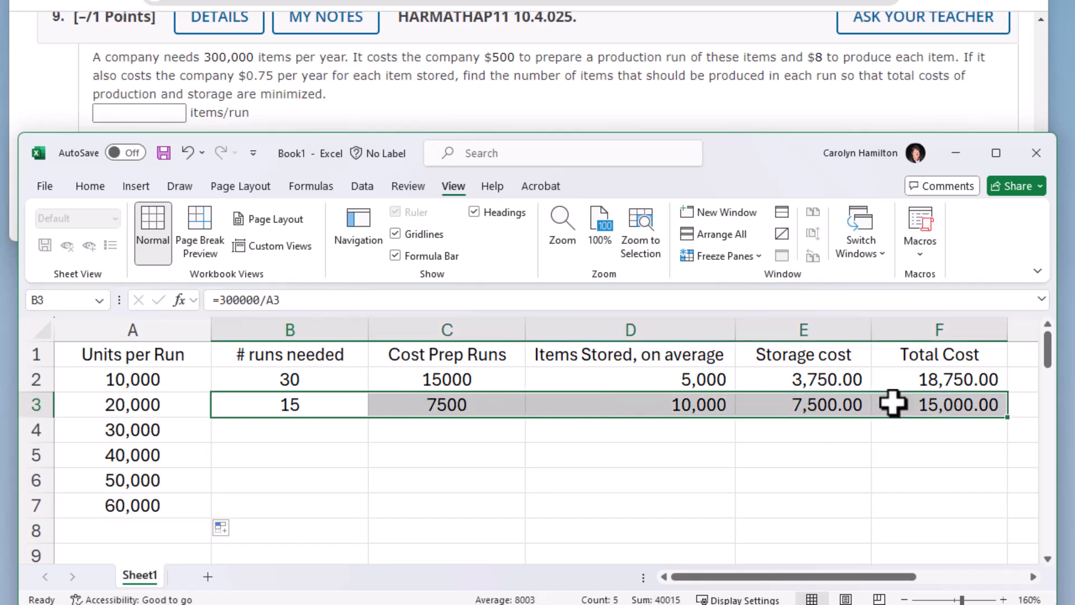
double_click(1008, 417)
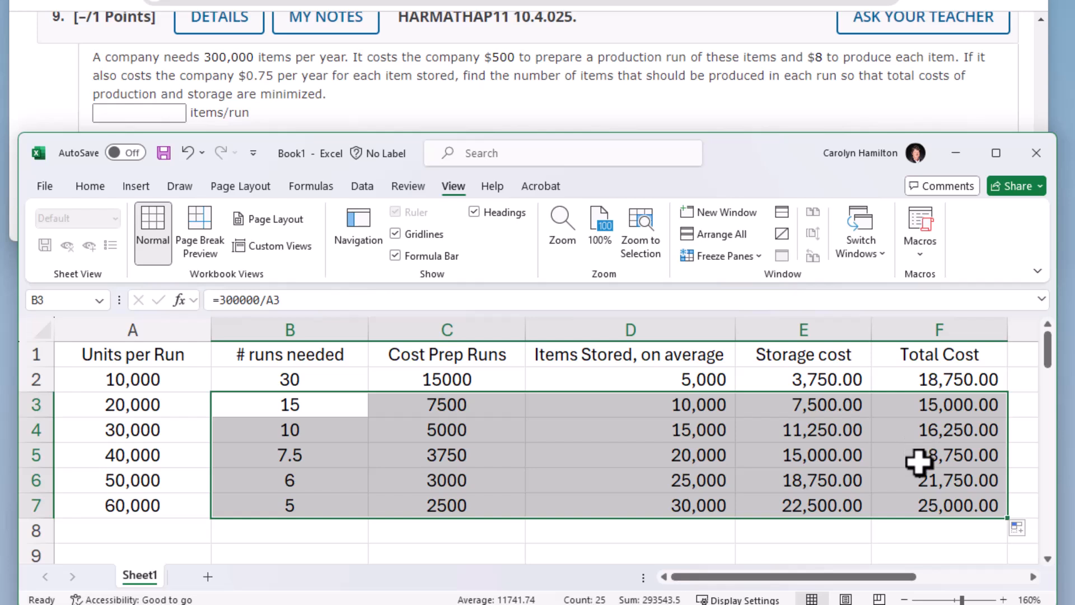
left_click_drag(913, 406, 916, 429)
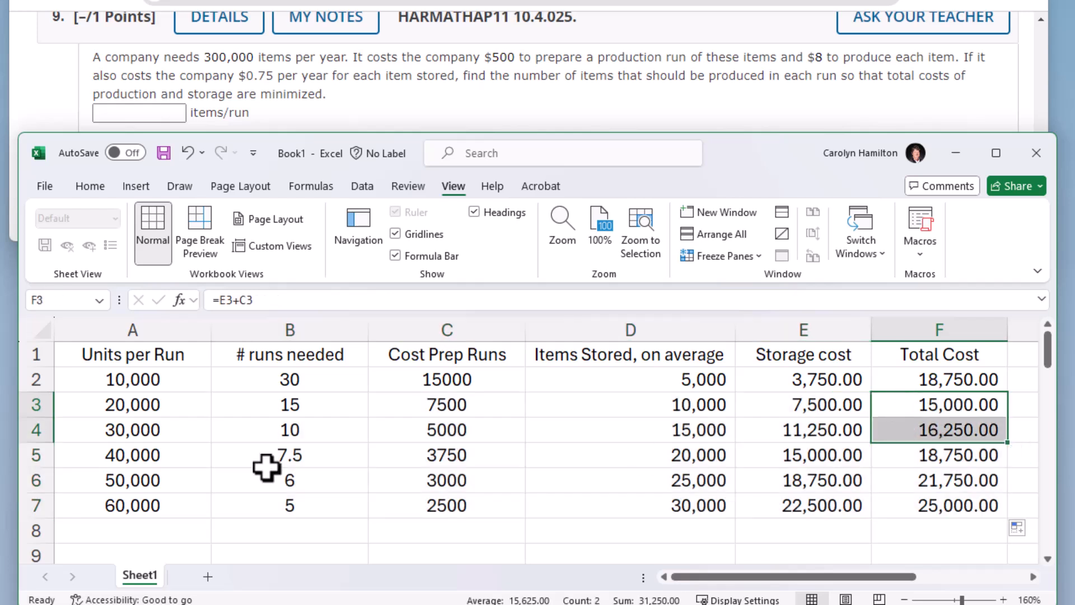
left_click(129, 507)
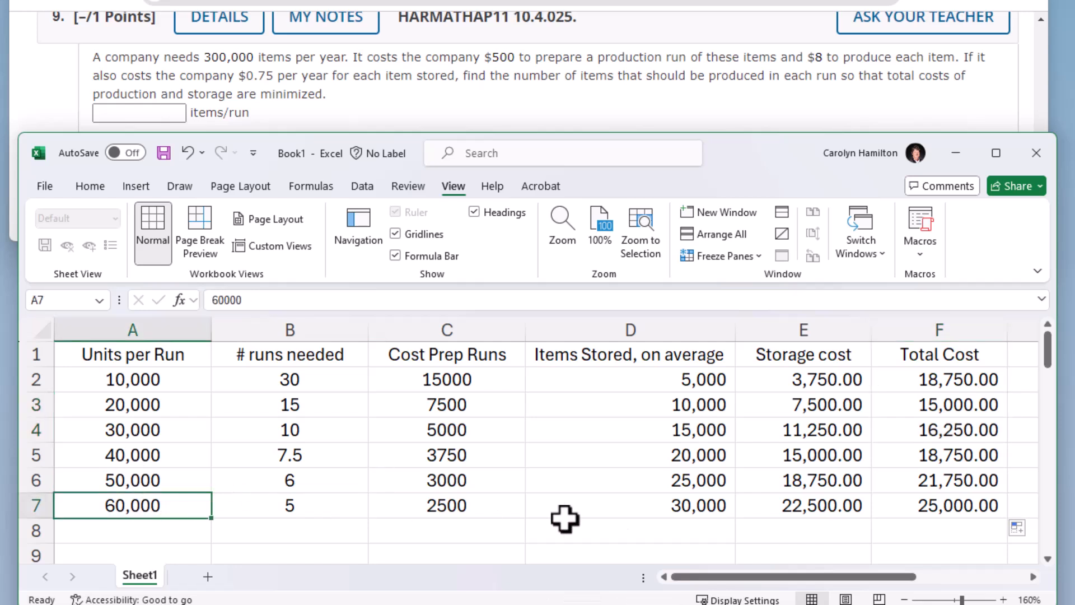
Step: Try to minimize the total cost in F7 with Solver by changing the units per run in A7
left_click(898, 502)
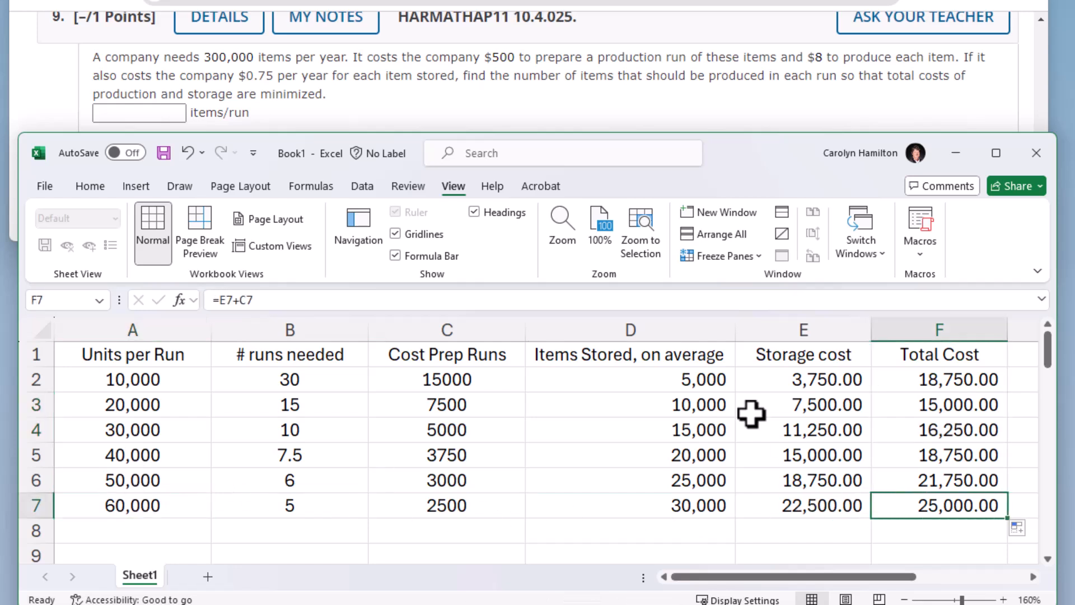
left_click(358, 188)
left_click(968, 211)
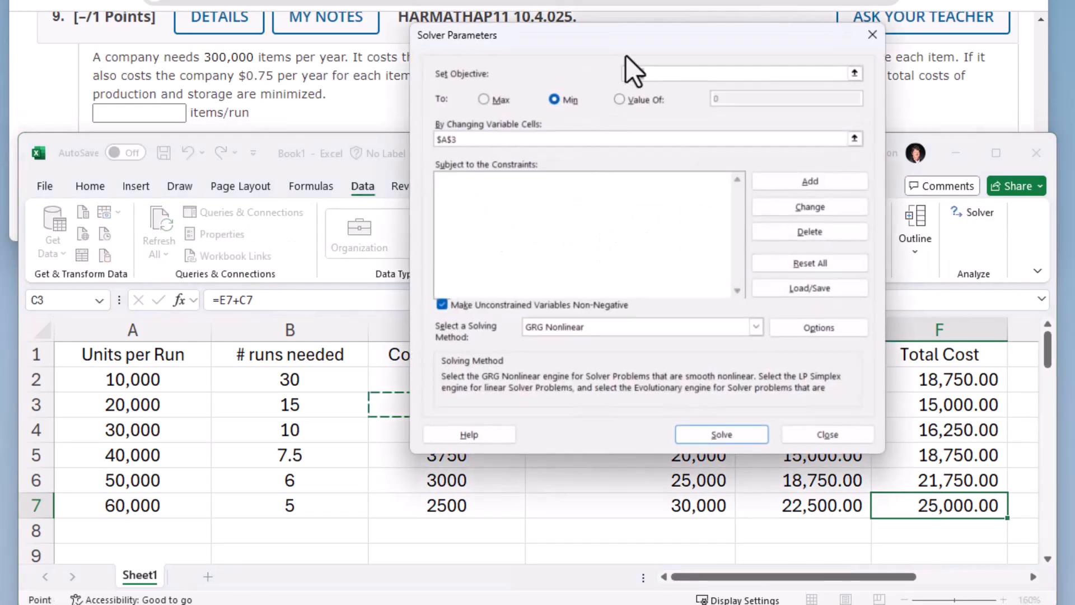
left_click_drag(649, 36, 577, 24)
left_click(946, 507)
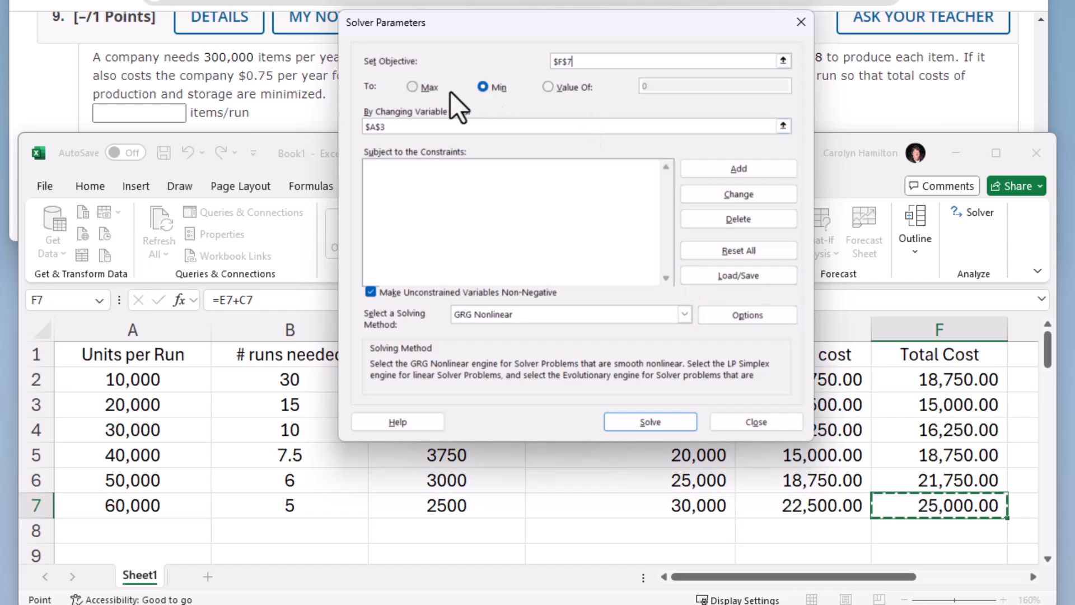
left_click(408, 124)
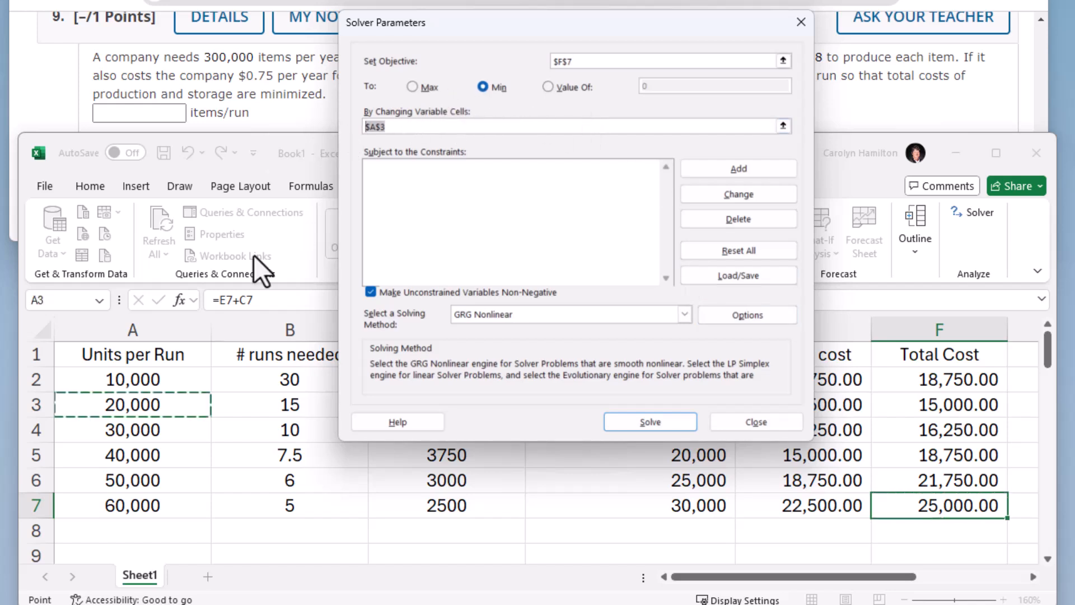
left_click(139, 506)
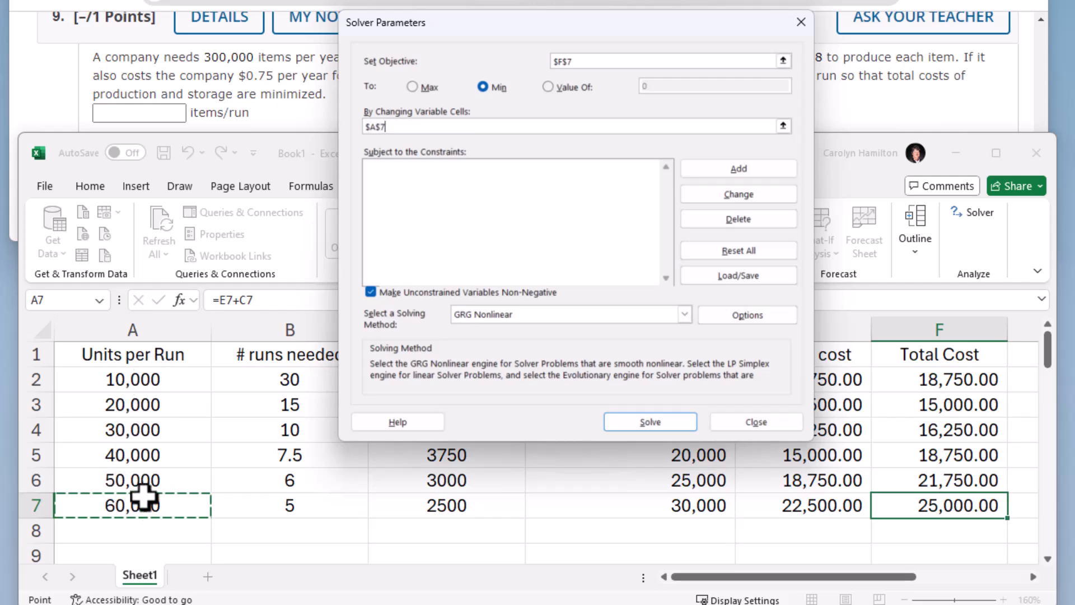
left_click(651, 421)
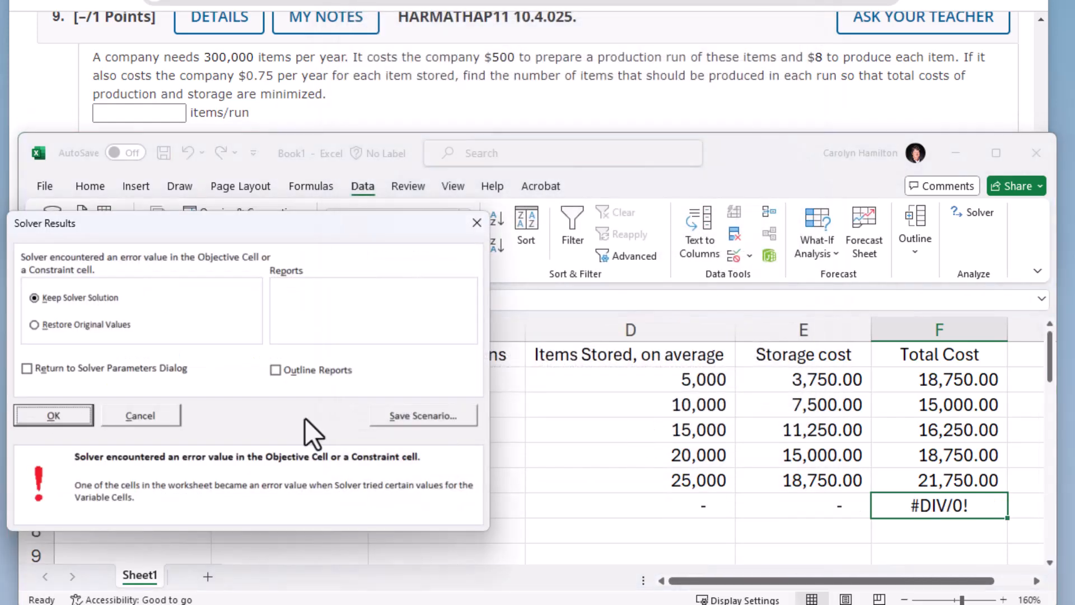
left_click(53, 417)
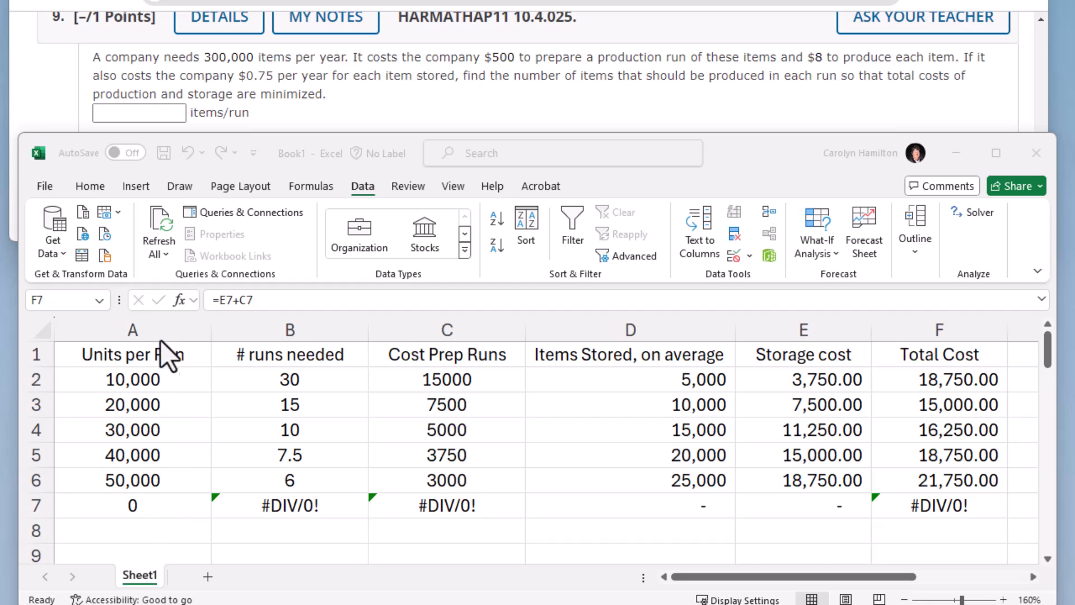
Step: Clear all contents of row 7
left_click(139, 329)
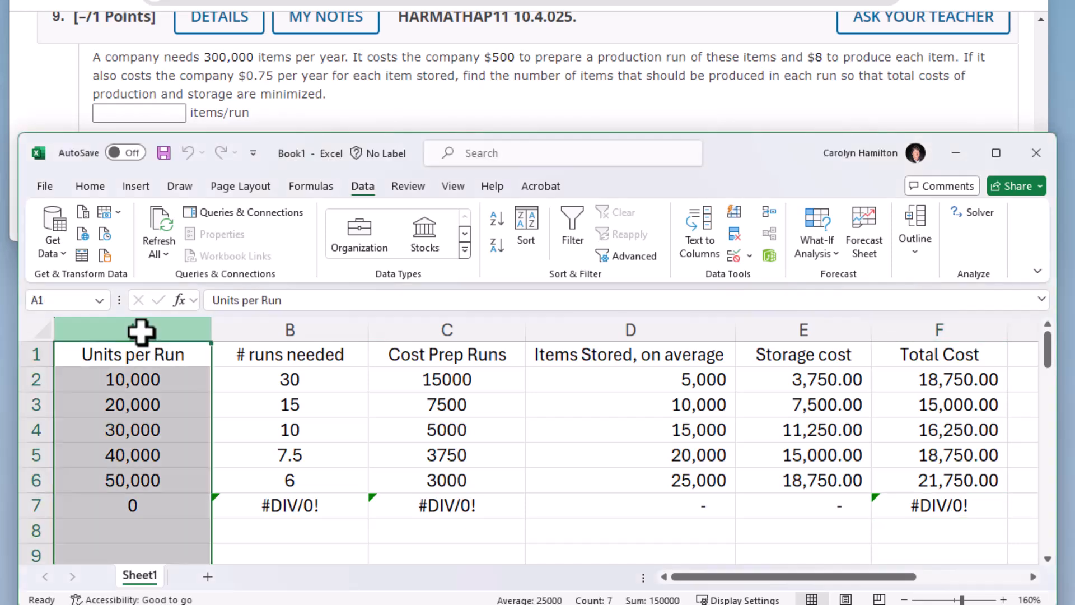
left_click(908, 331, "ctrl")
left_click(66, 524)
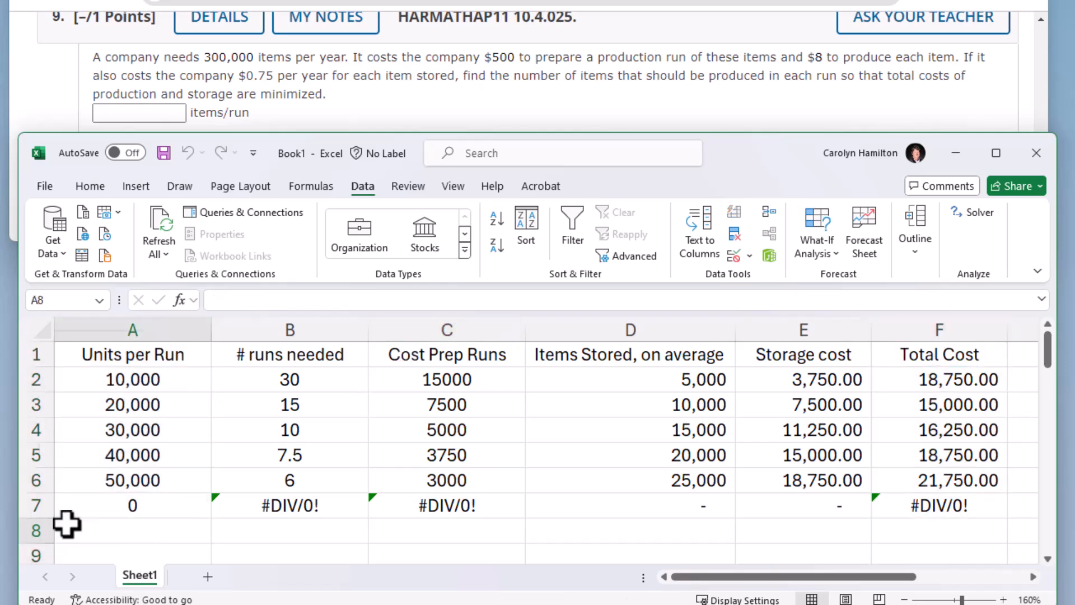
left_click(32, 504)
key("Delete")
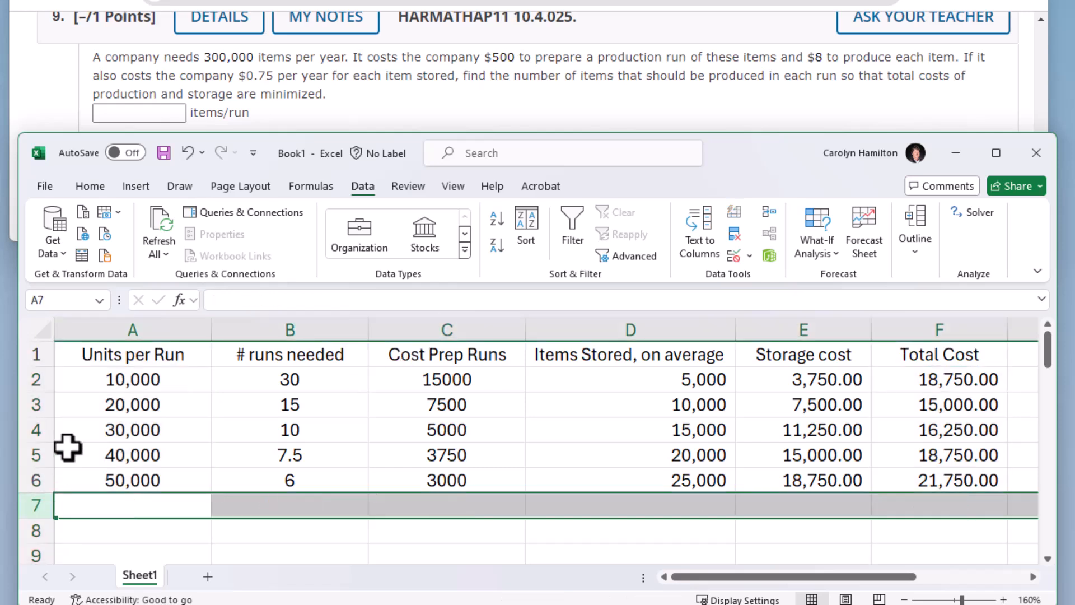
Step: Insert a scatter chart with smooth lines and markers plotting Total Cost against Units per Run from columns A and F
left_click(106, 326)
left_click(949, 325, "ctrl")
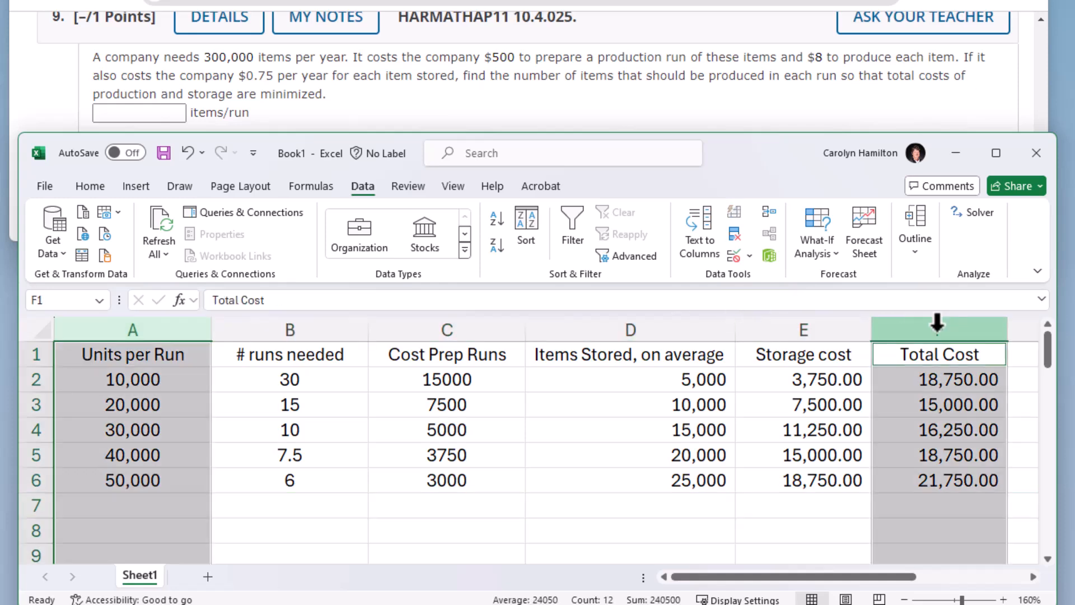
left_click(130, 188)
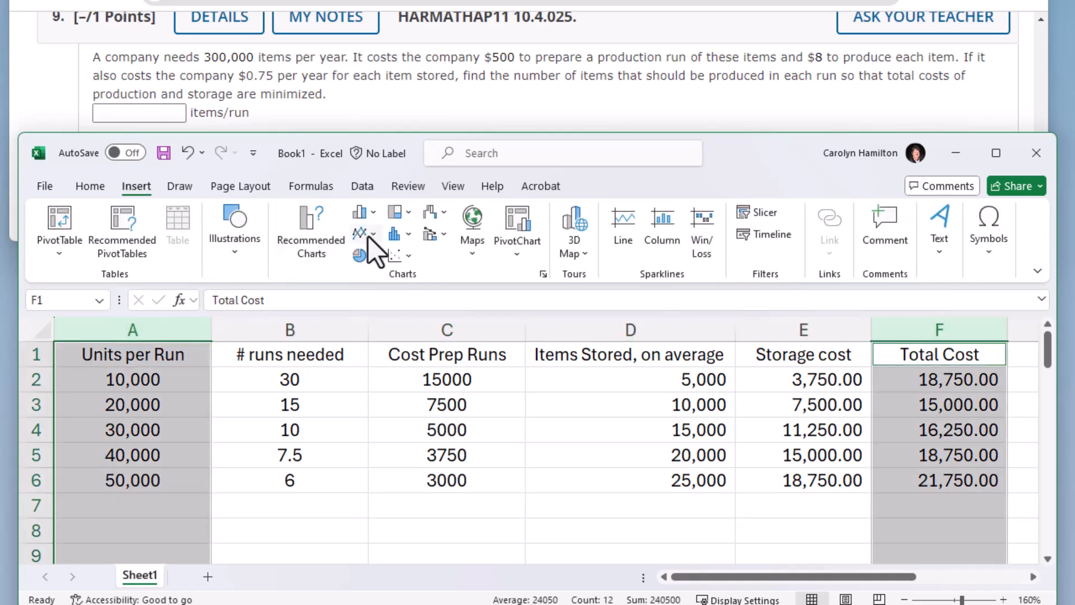
left_click(409, 256)
left_click(452, 314)
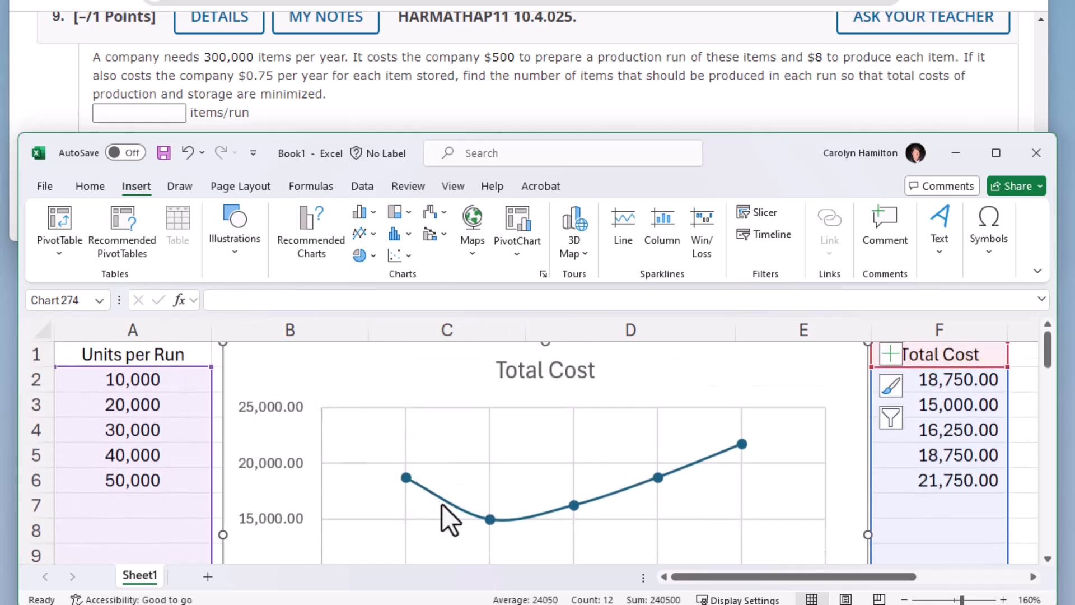
mouse_move(481, 522)
scroll(490, 508, "down", 2)
scroll(489, 507, "down", 1)
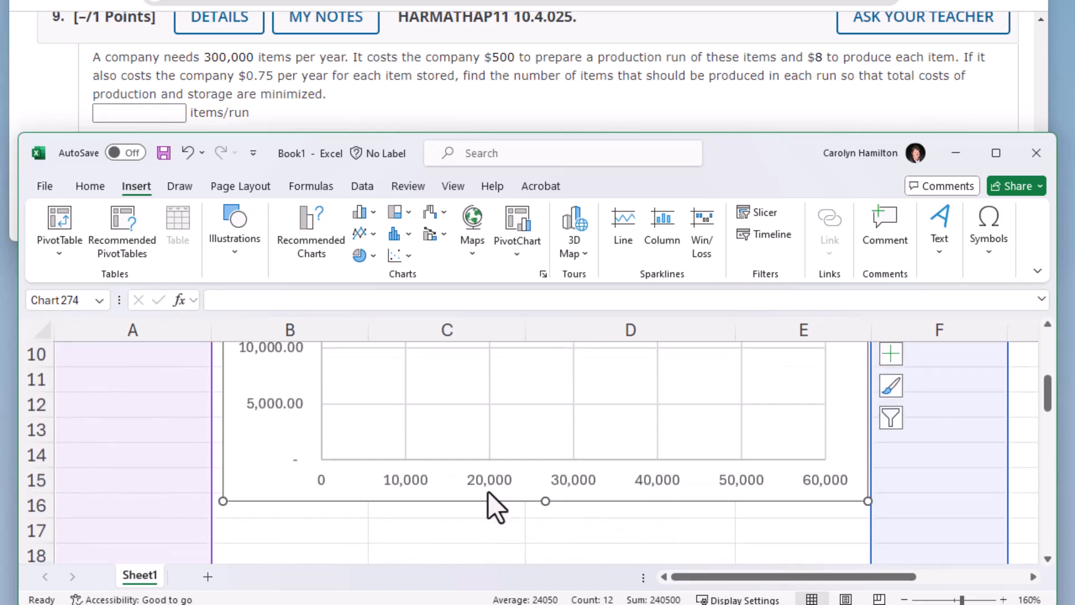
scroll(488, 491, "up", 3)
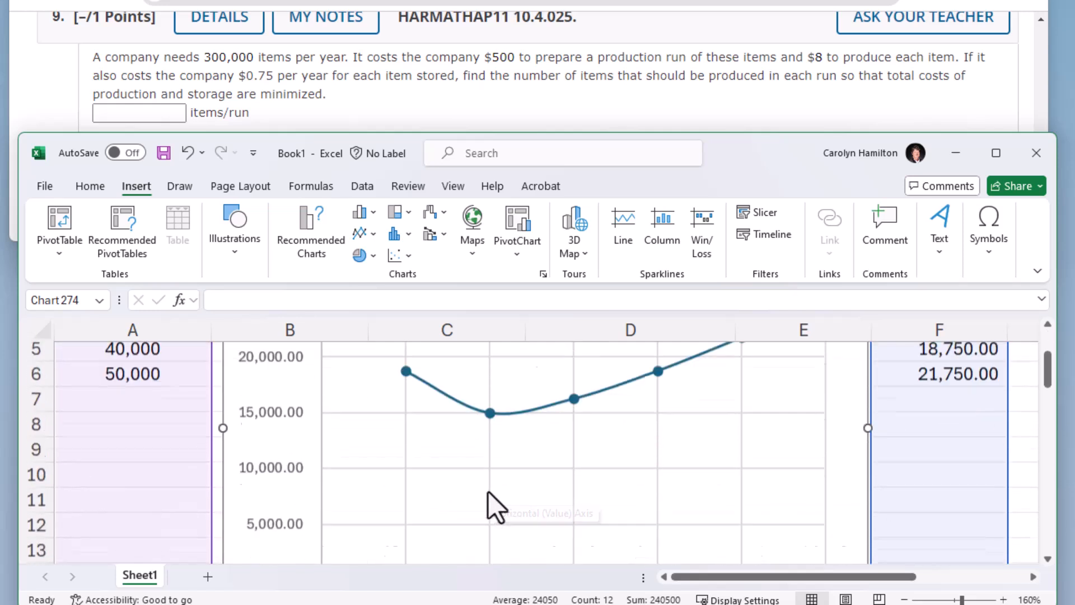
left_click(923, 519)
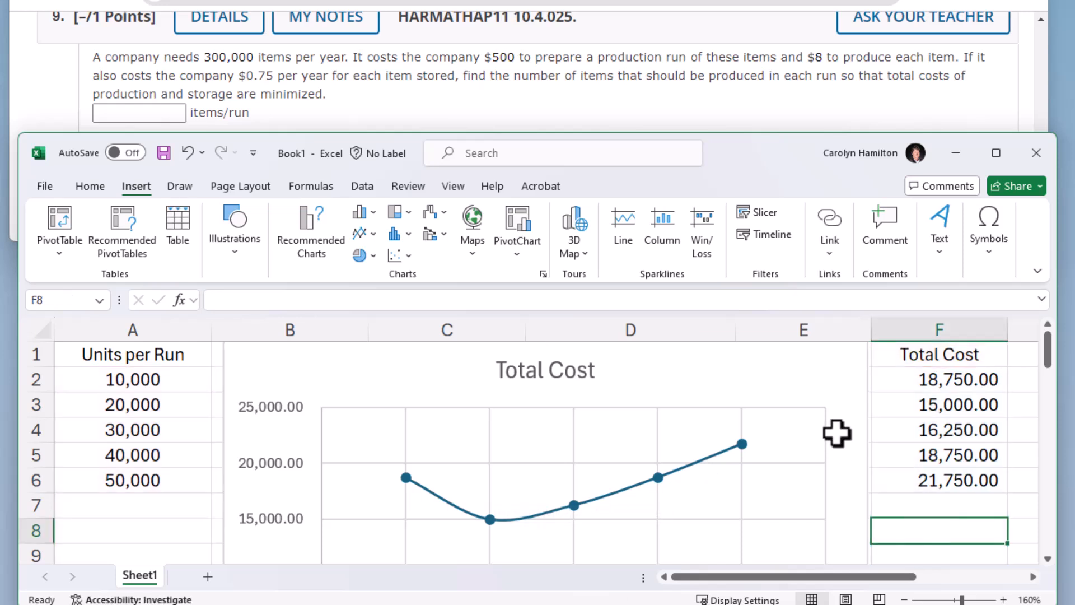
Step: Shrink the Total Cost chart to a small box in column E below row 6 so the cost table is uncovered
left_click(691, 374)
left_click_drag(222, 343, 771, 491)
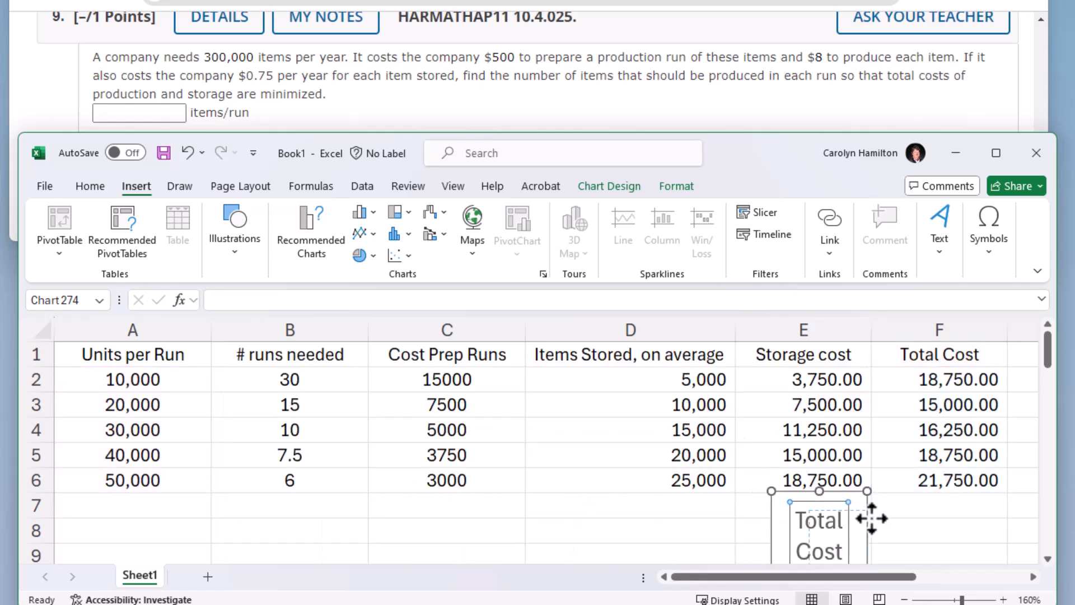
left_click_drag(869, 517, 907, 542)
left_click(730, 507)
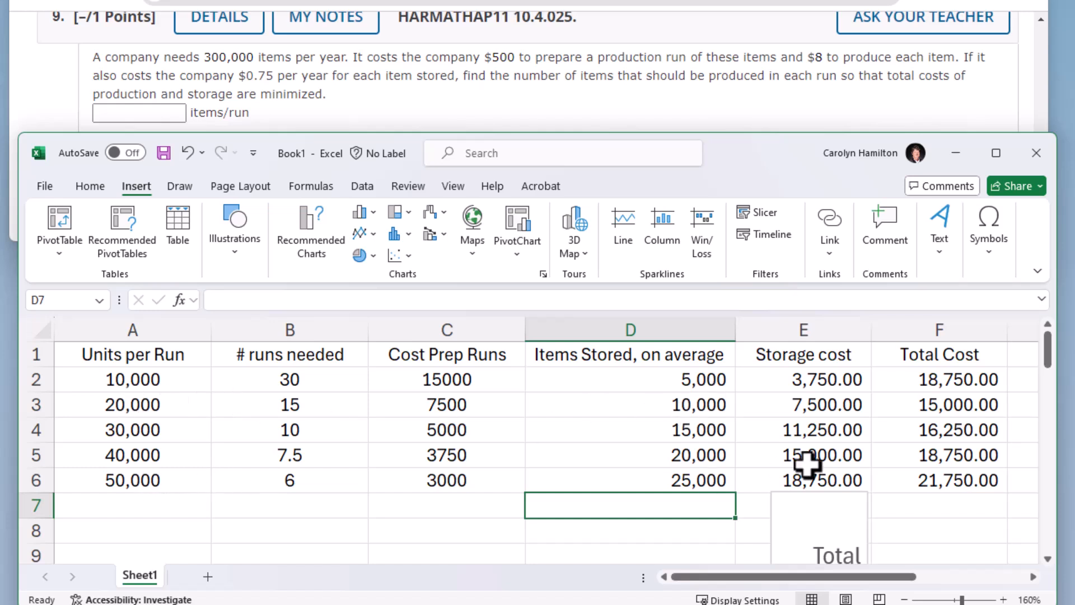
Step: Set up Solver to minimize the total cost in F4 by changing the units per run in A4
left_click(952, 480)
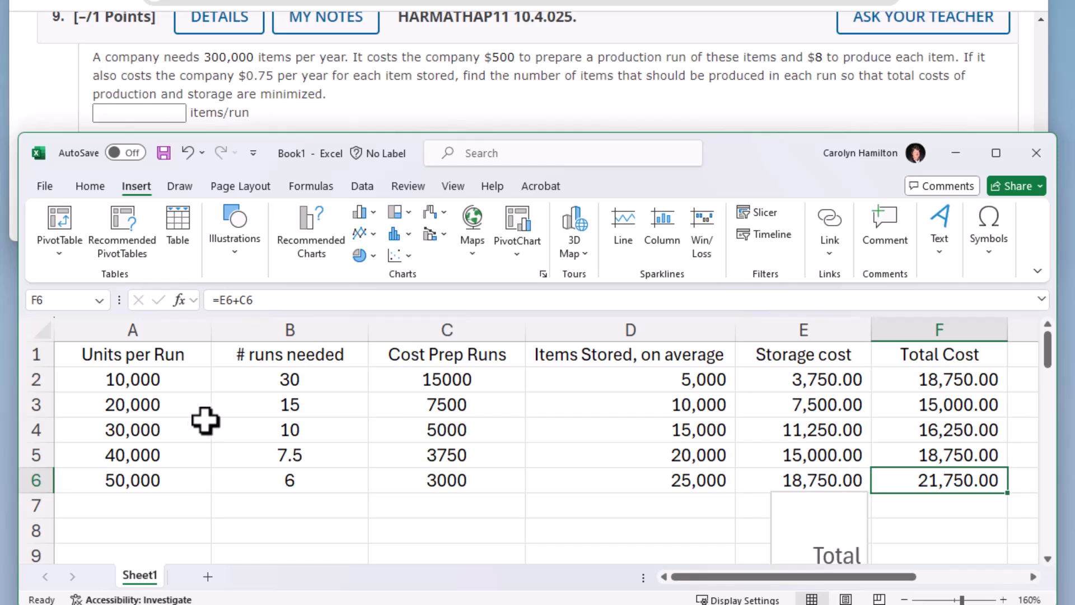
left_click(925, 402)
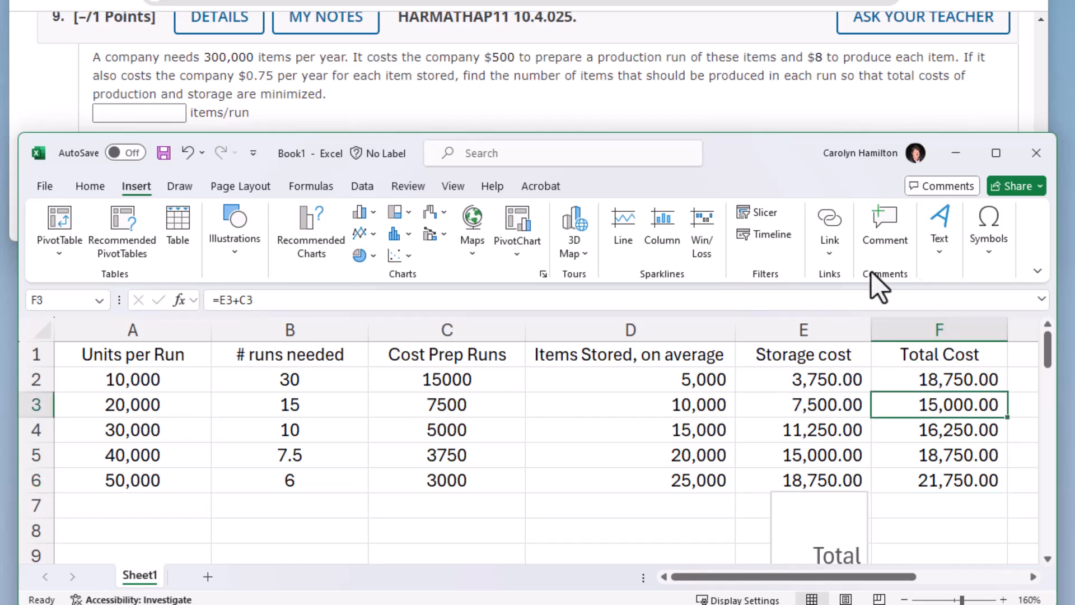
left_click(361, 189)
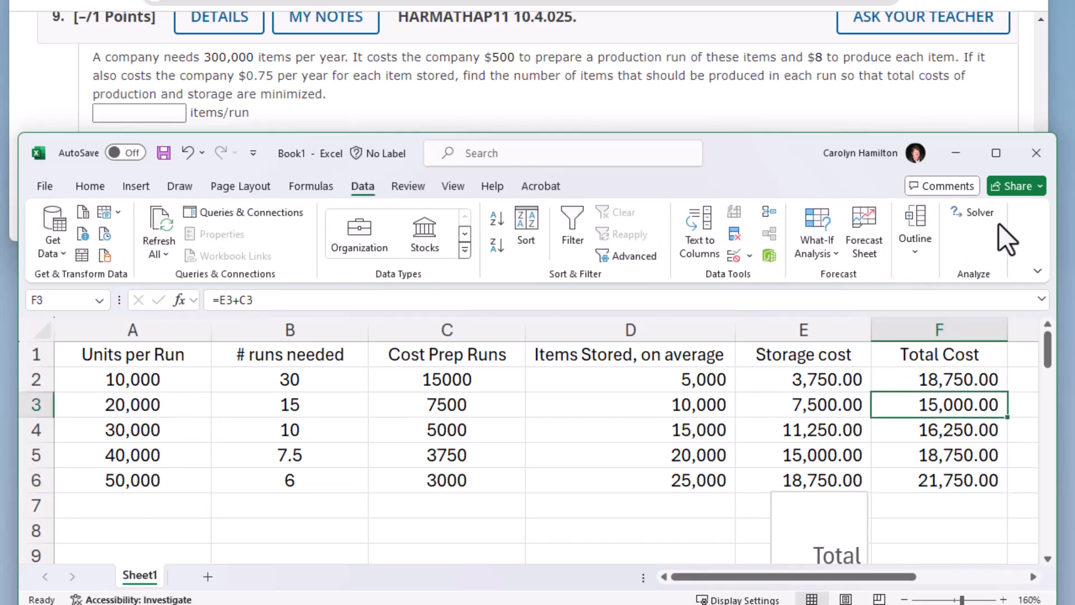
left_click(934, 422)
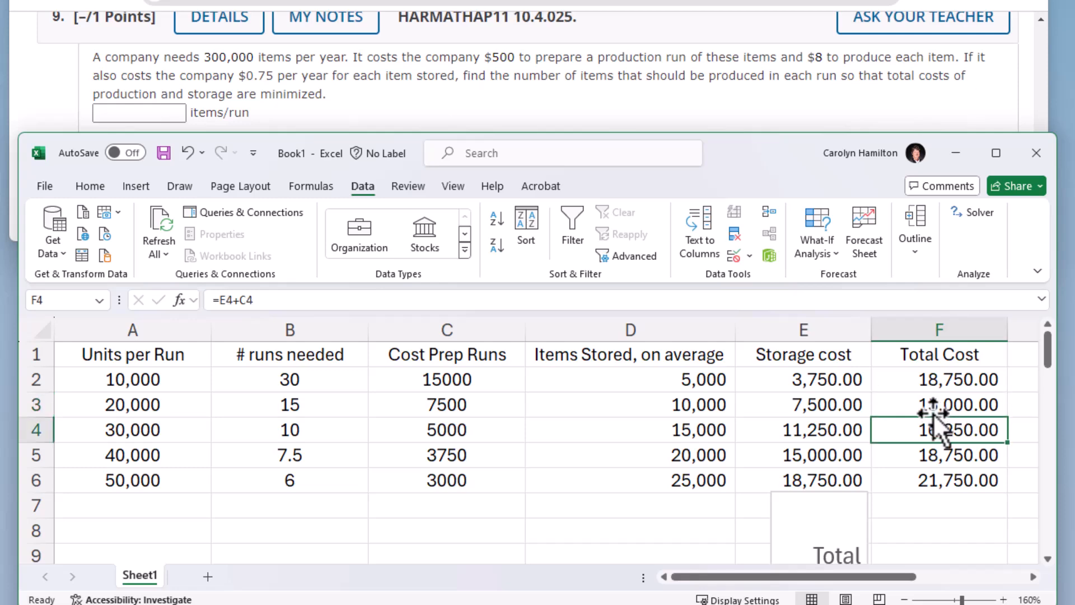
left_click(972, 217)
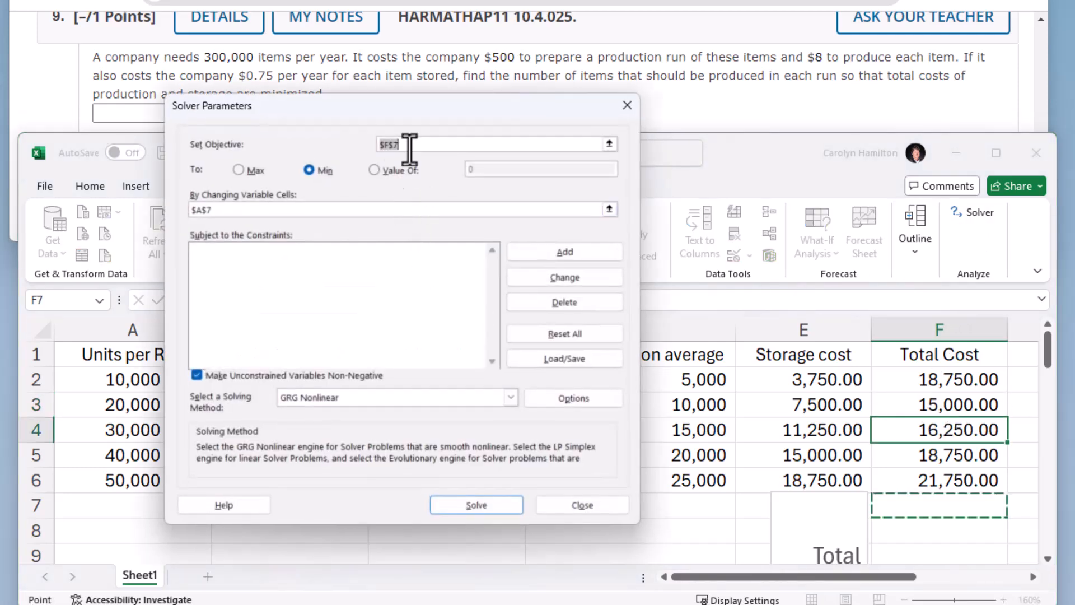
left_click(936, 432)
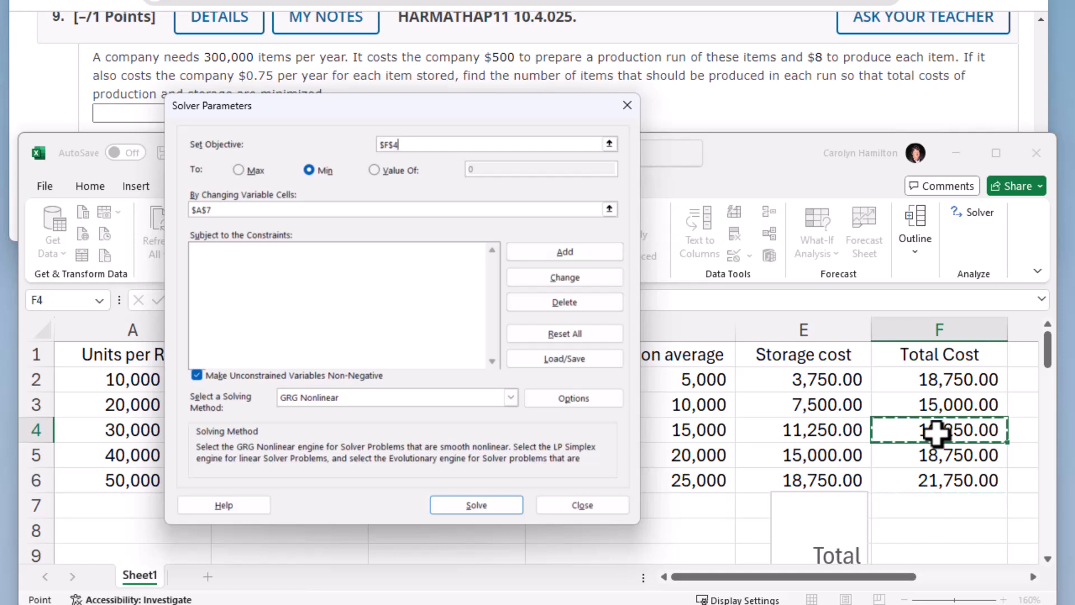
left_click(235, 210)
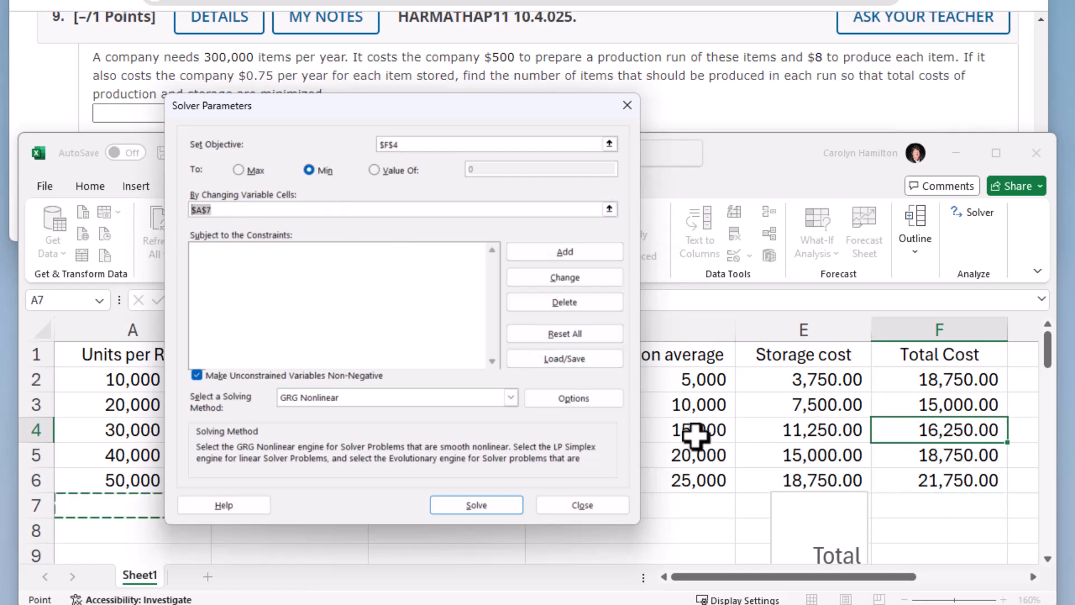
left_click(100, 428)
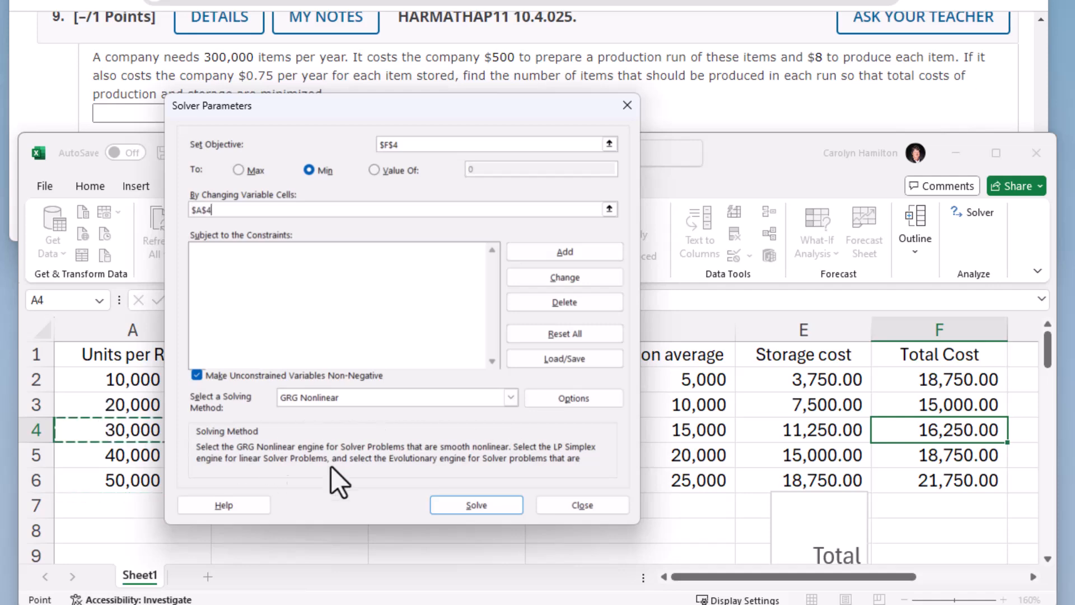
Step: Solve the model, keep the Solver solution in the worksheet and close Solver
left_click(490, 507)
left_click_drag(267, 224, 872, 48)
left_click(663, 235)
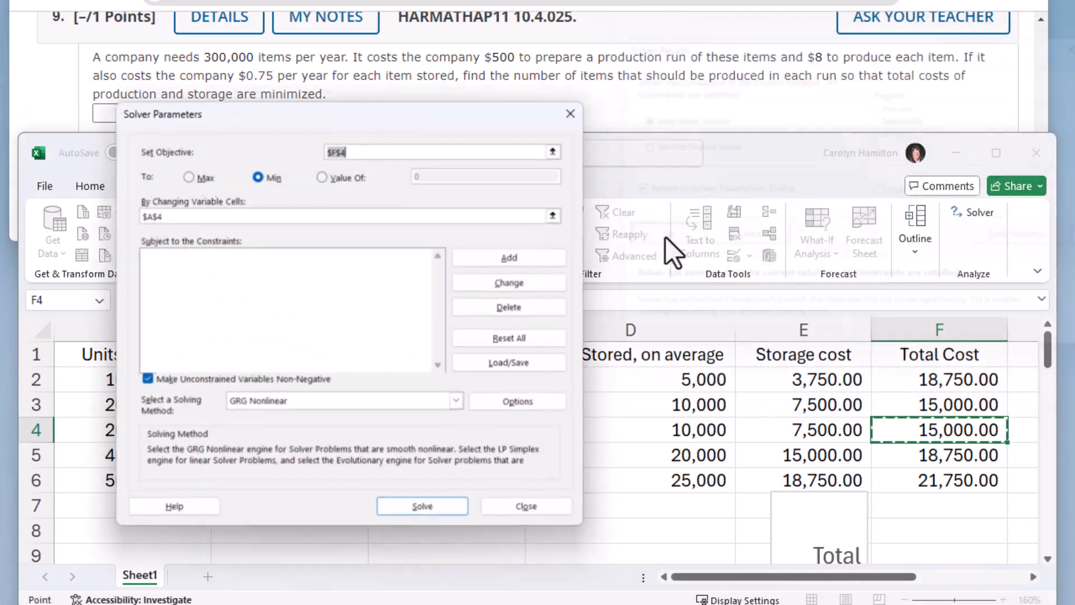
left_click(525, 505)
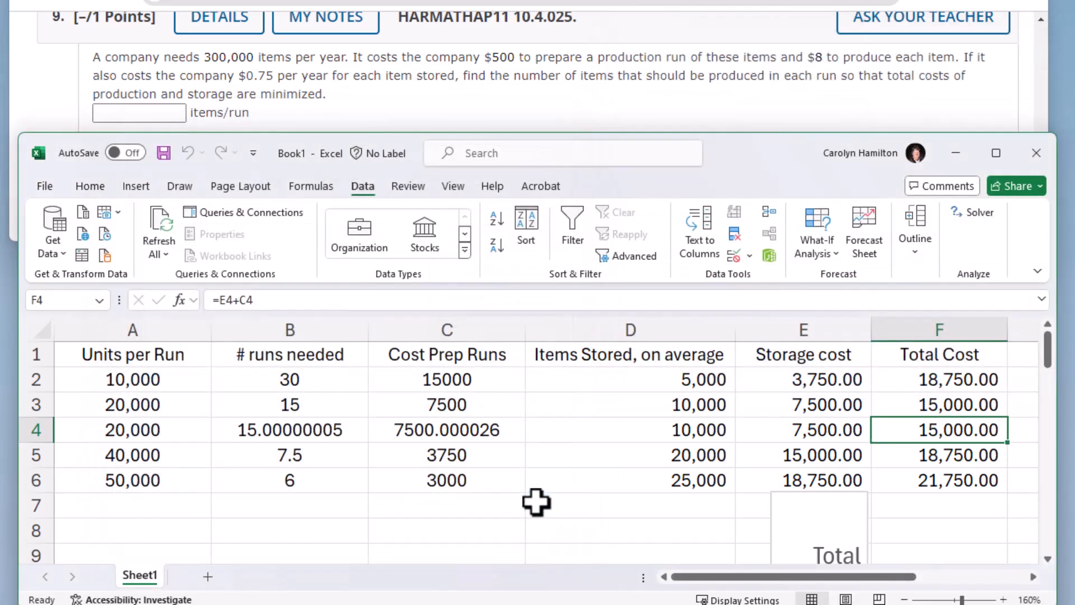
Step: Check the exact units per run in A4, then submit 20,000 items/run as the answer to question 9 in the browser
left_click(177, 433)
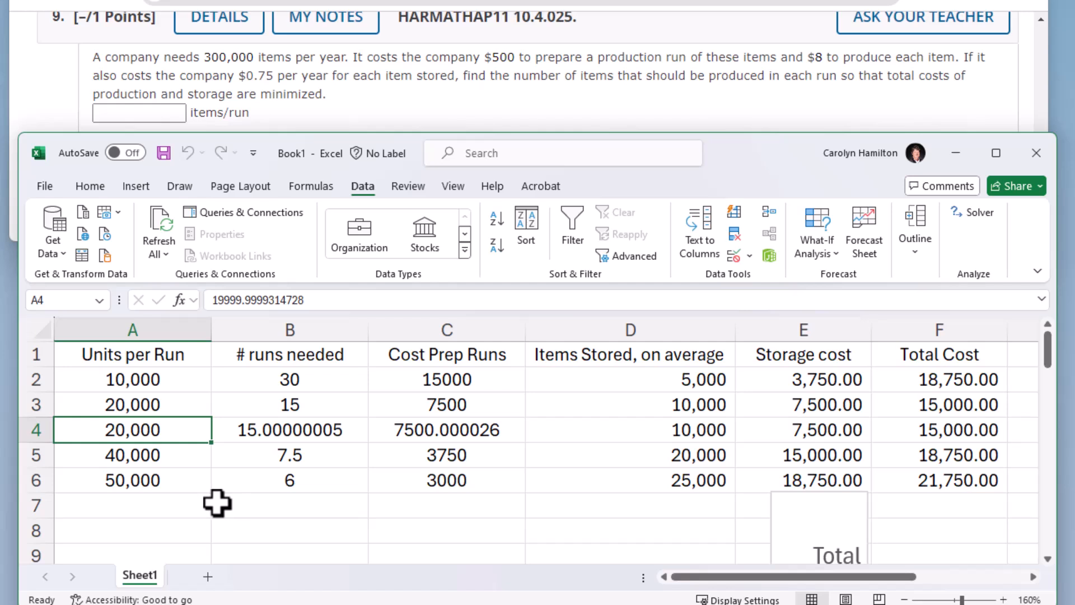
left_click(143, 115)
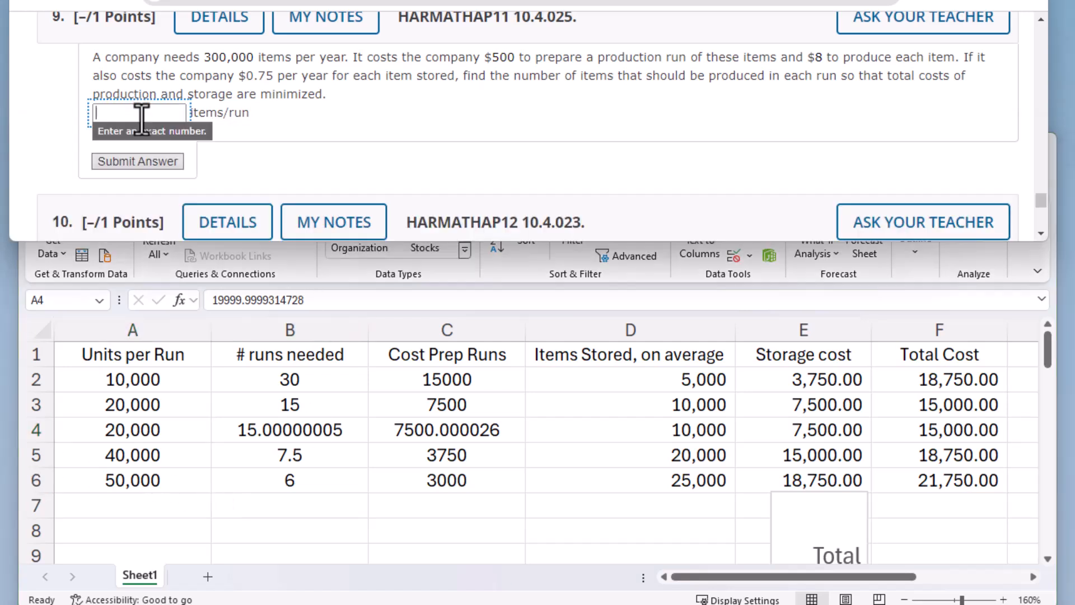
type("20,000")
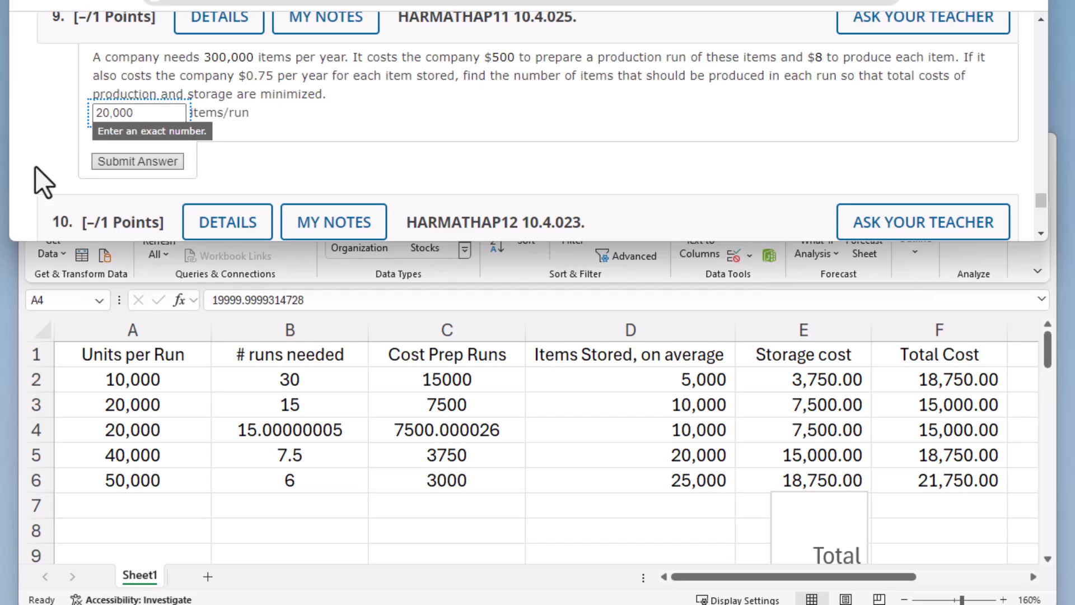
left_click(114, 166)
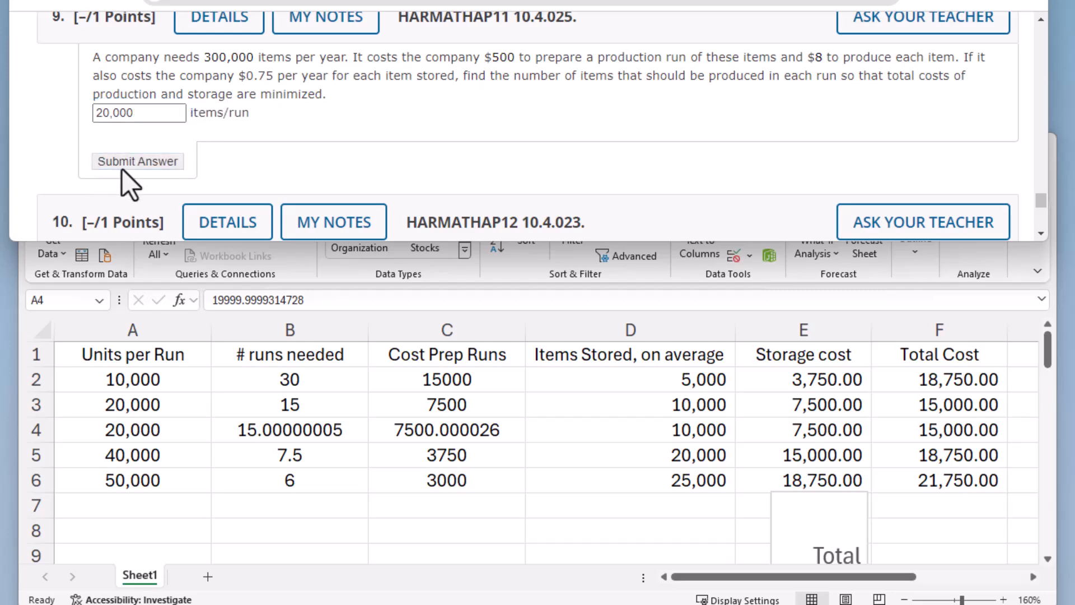